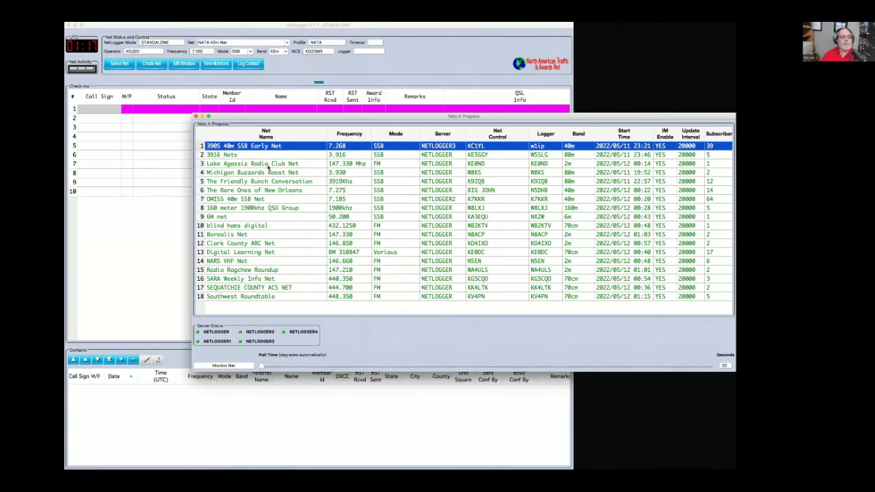
- Start monitoring the Lake Agassiz Radio Club Net and open its net monitors and instant message windows
click(268, 165)
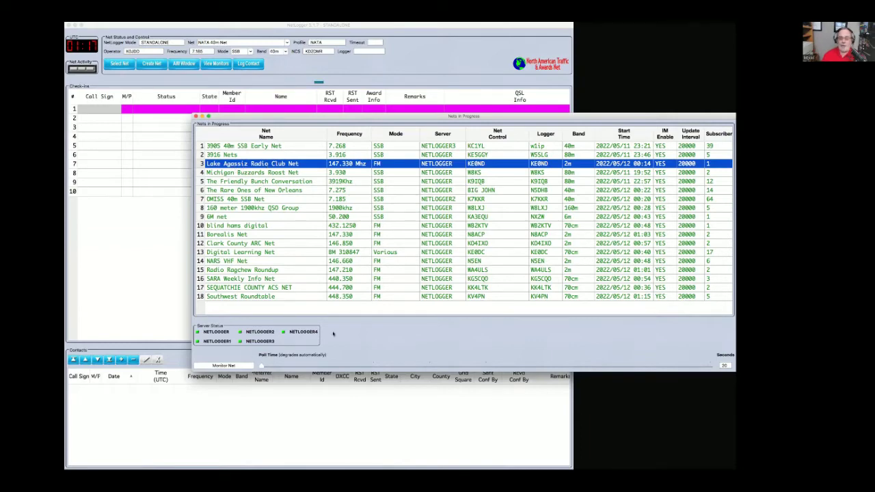
click(230, 366)
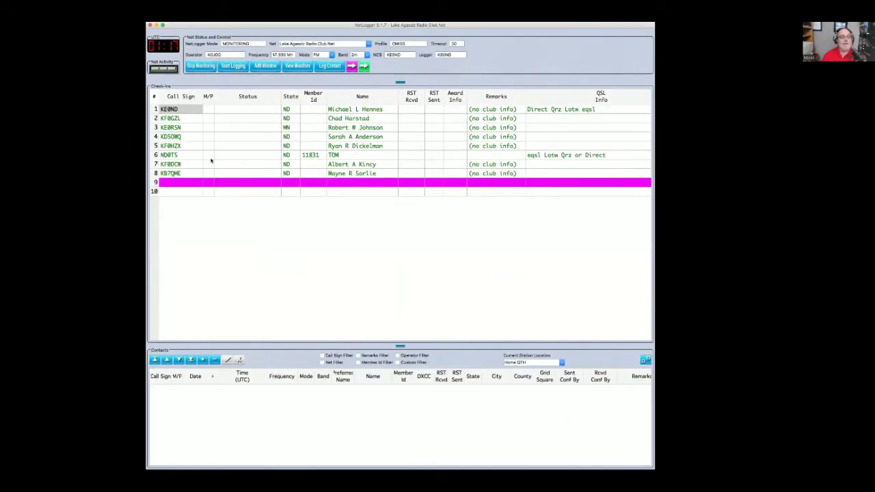
click(297, 67)
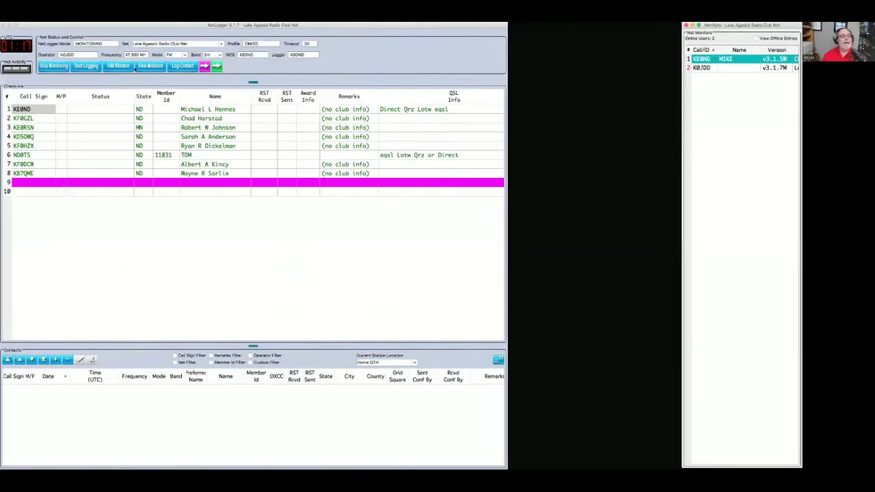
click(117, 66)
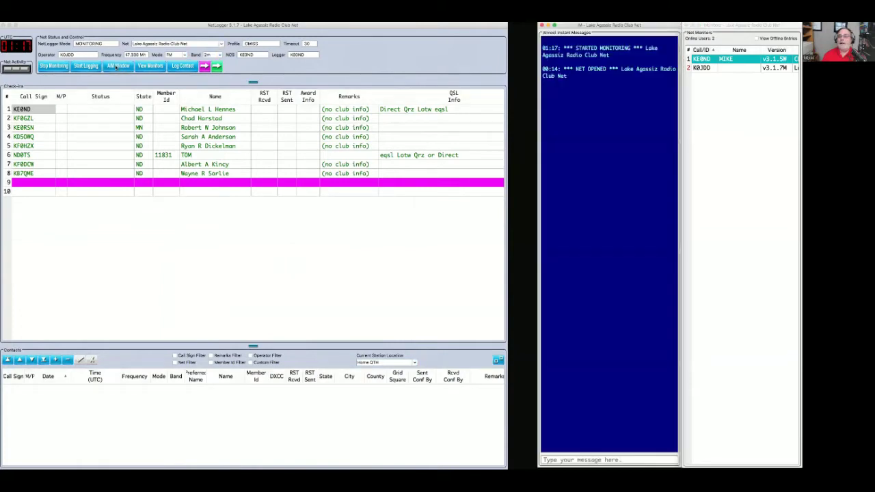
- Arrange the instant message and net monitors windows side by side, closer to the main logging window
click(708, 110)
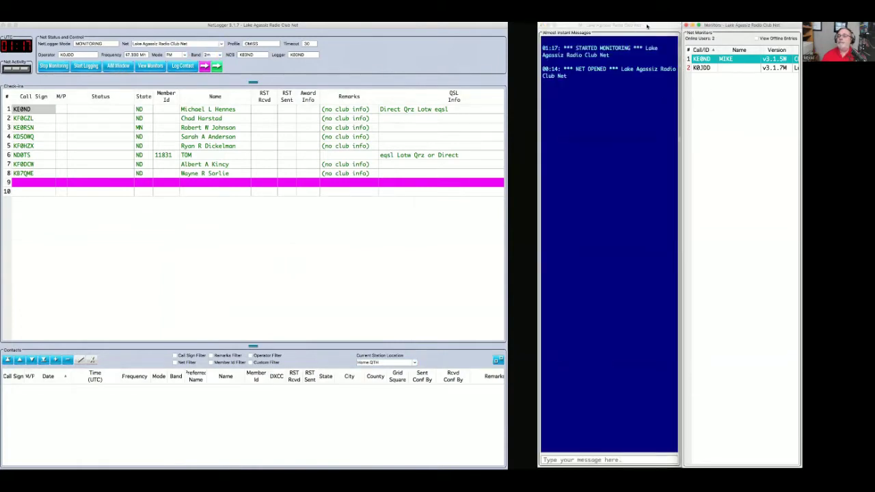
drag(643, 25, 618, 24)
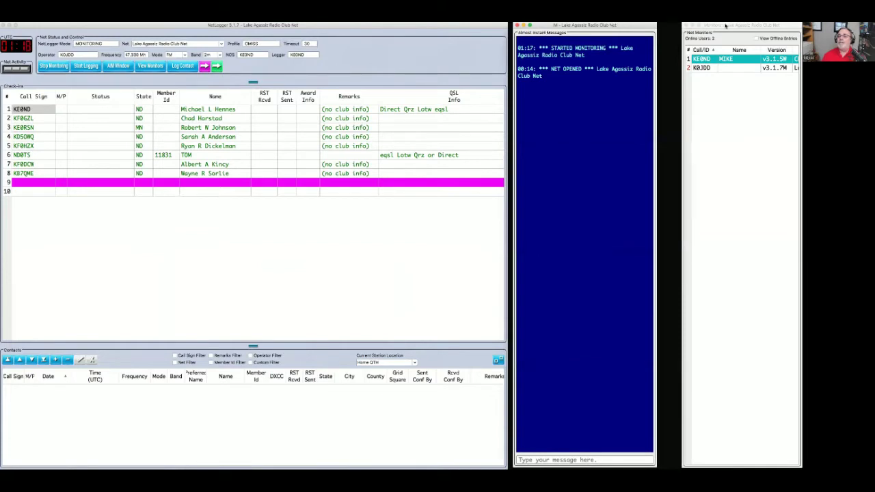
drag(725, 25, 704, 25)
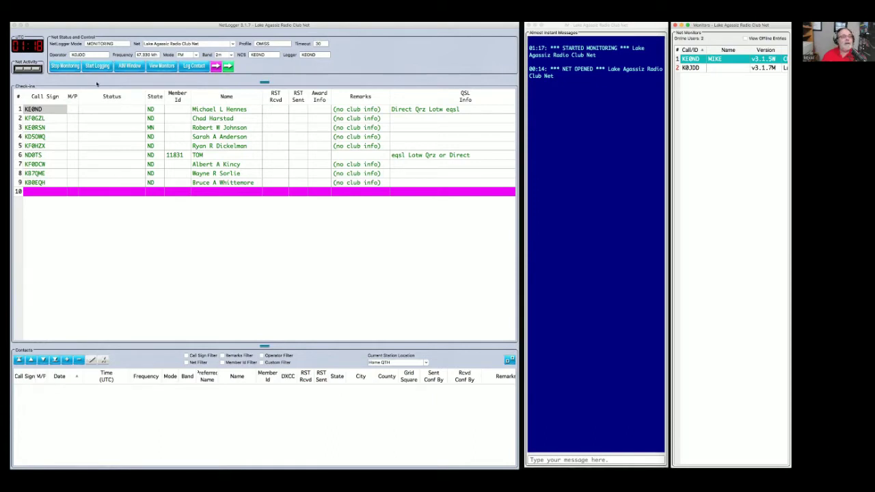
- Stop monitoring the Lake Agassiz net and start monitoring the OMISS 40m SSB Net instead
click(64, 66)
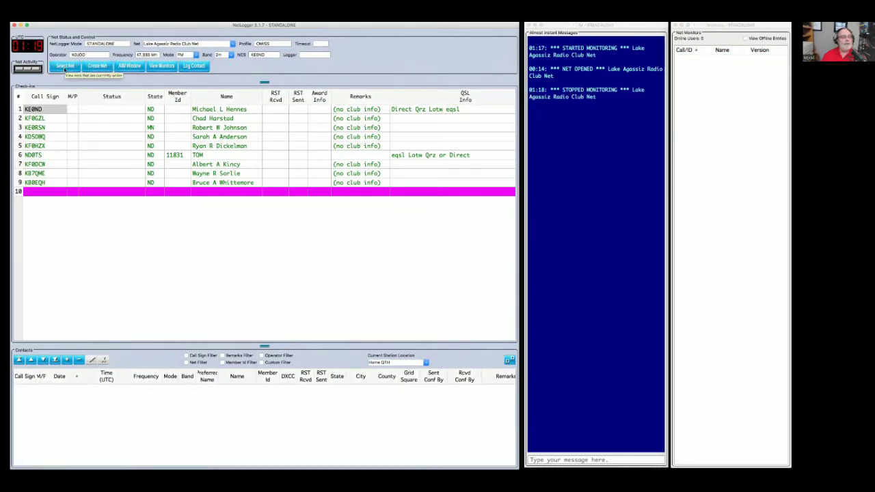
click(64, 66)
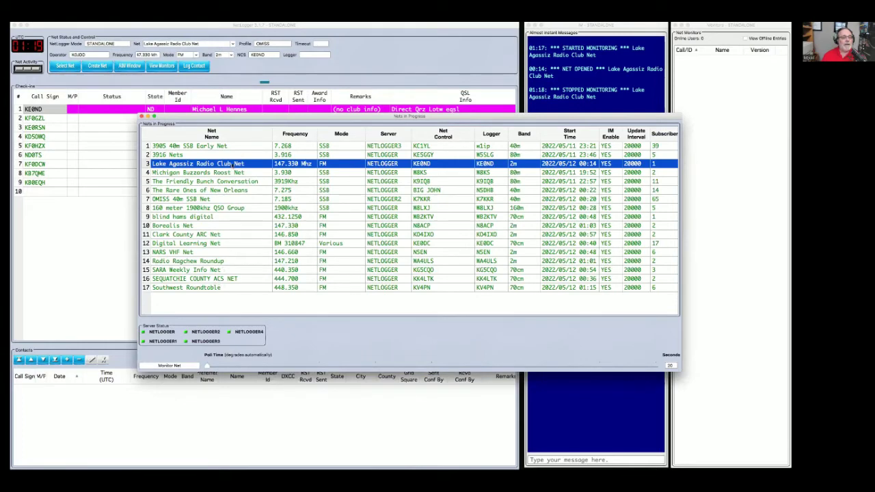
click(201, 199)
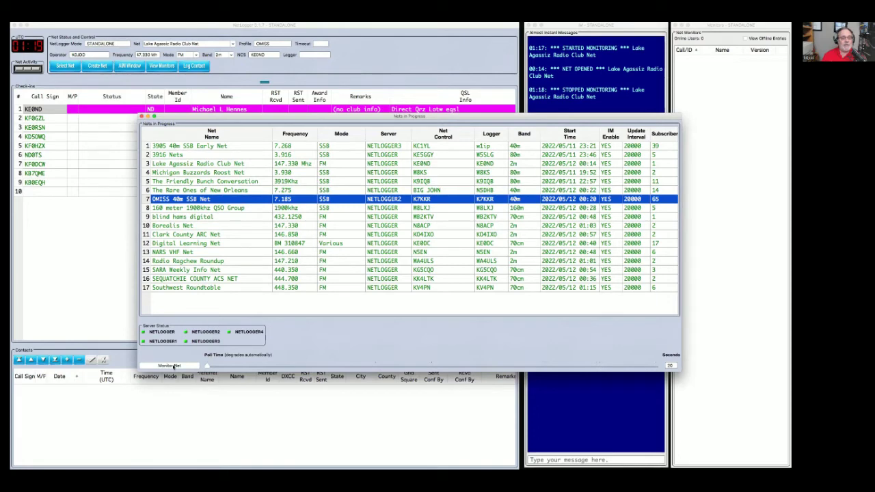
click(174, 367)
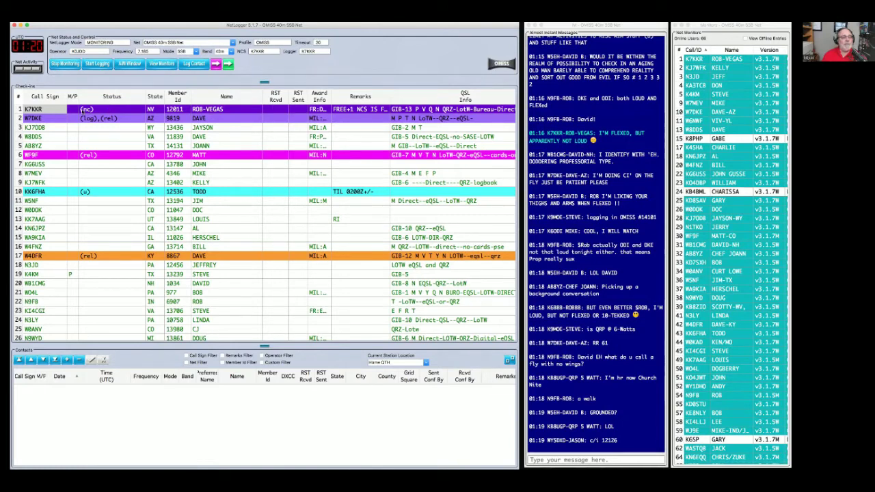
- Examine the OMISS net's full check-in list, including the status codes and row colours of the stations
click(82, 110)
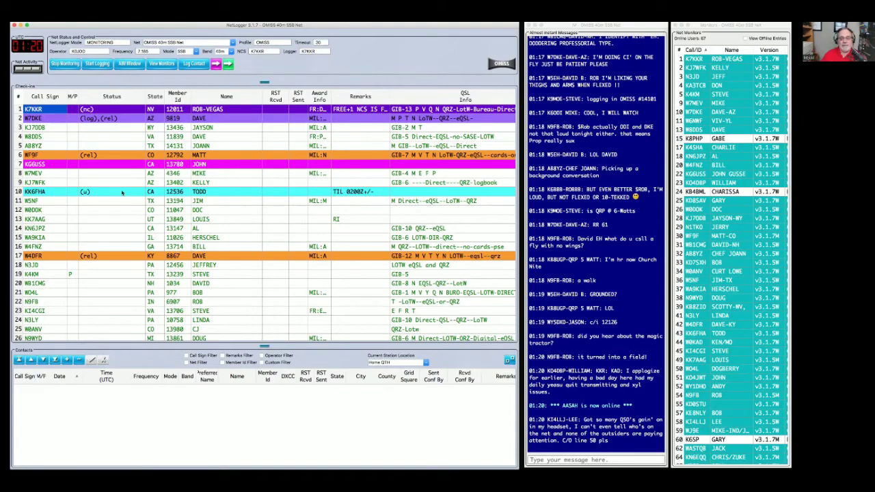
scroll(121, 193, down, 6)
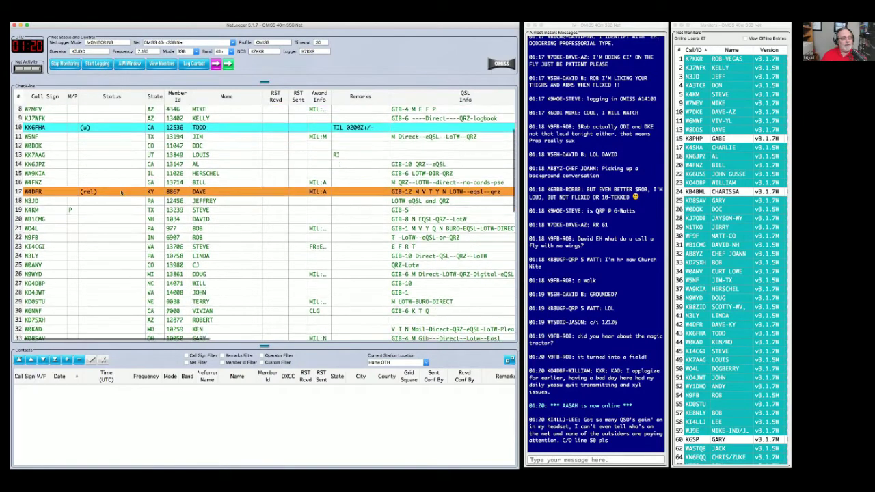
scroll(121, 193, down, 5)
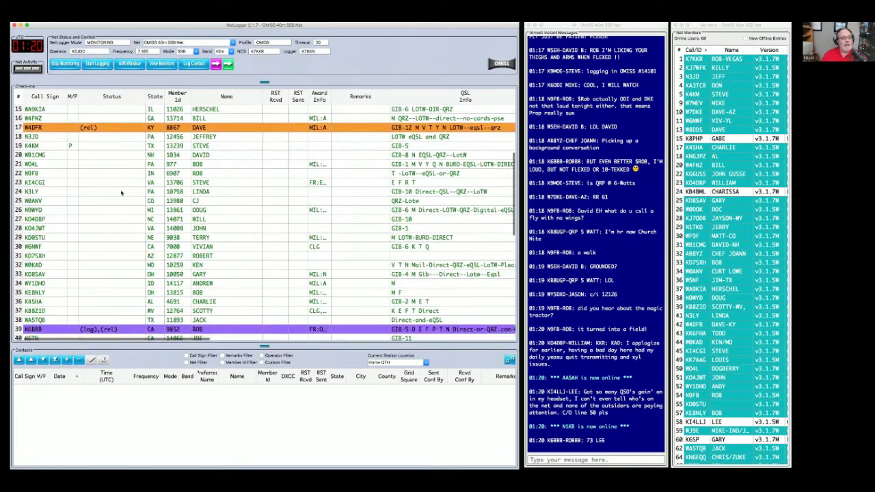
scroll(121, 192, down, 5)
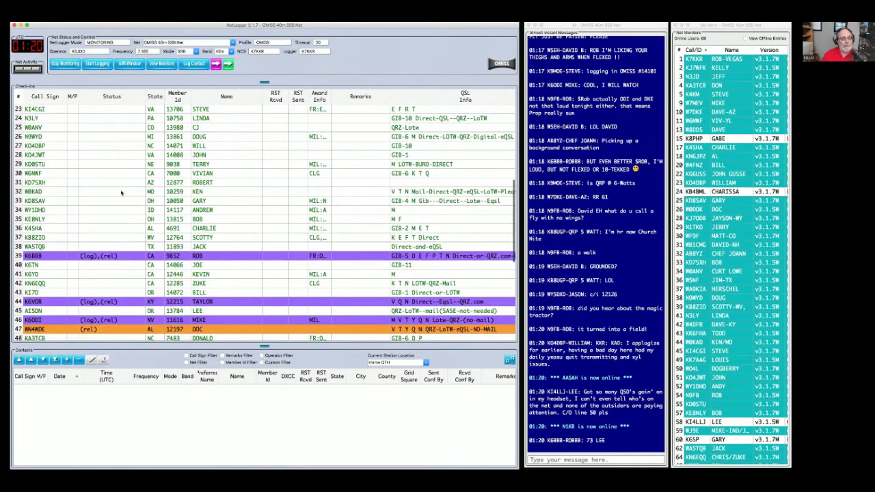
scroll(121, 192, down, 6)
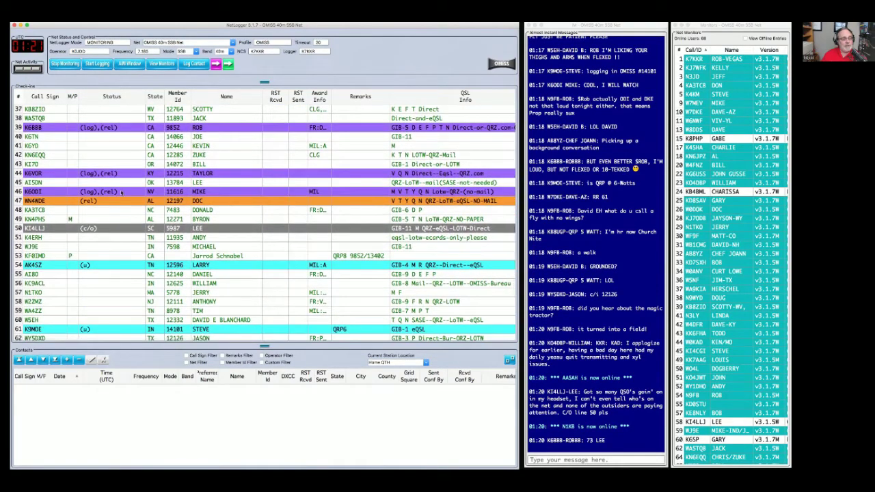
scroll(121, 193, down, 1)
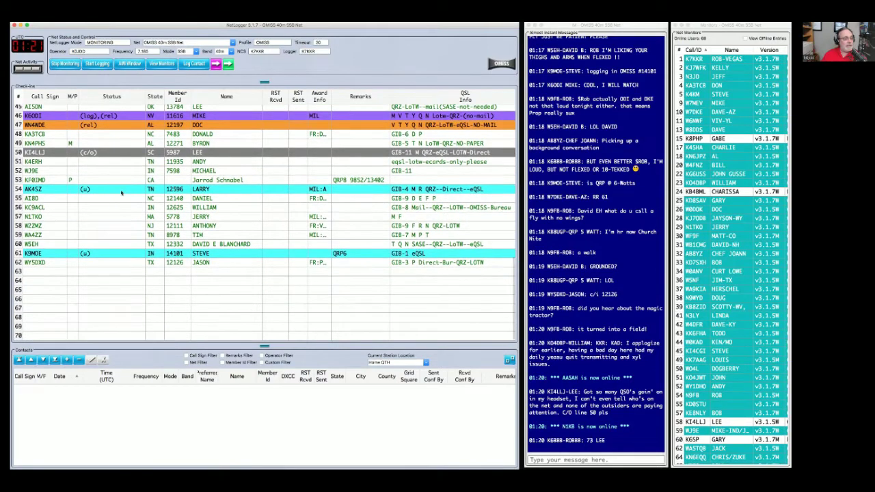
scroll(120, 193, down, 1)
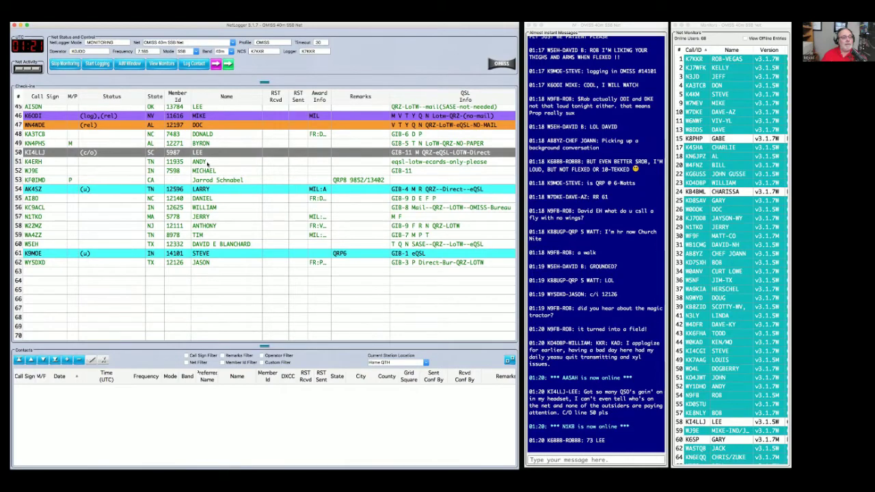
scroll(207, 162, up, 15)
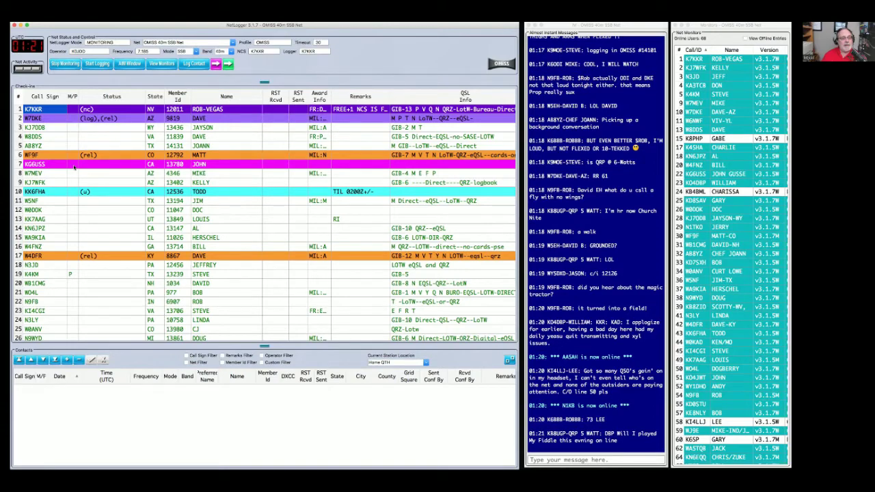
scroll(61, 175, down, 5)
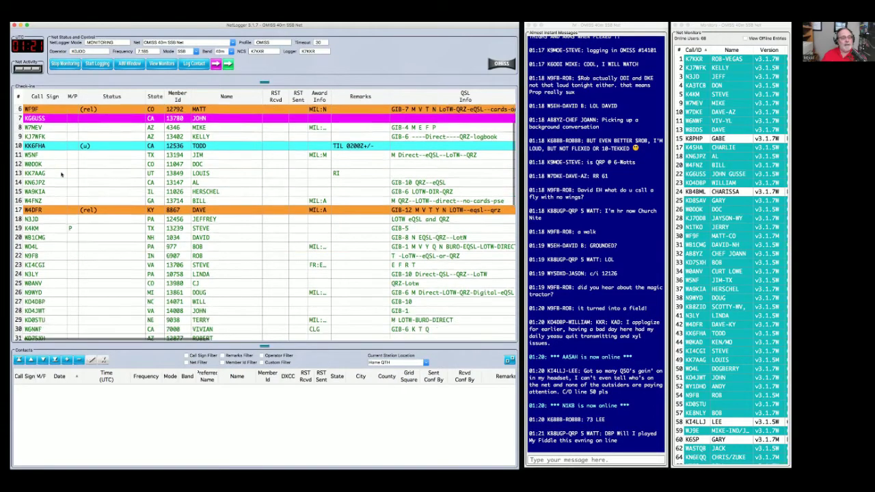
scroll(61, 175, down, 15)
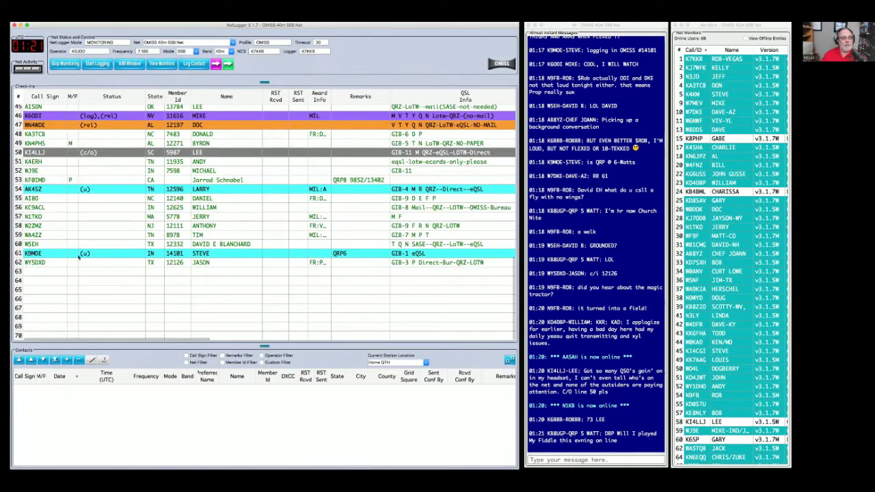
click(38, 309)
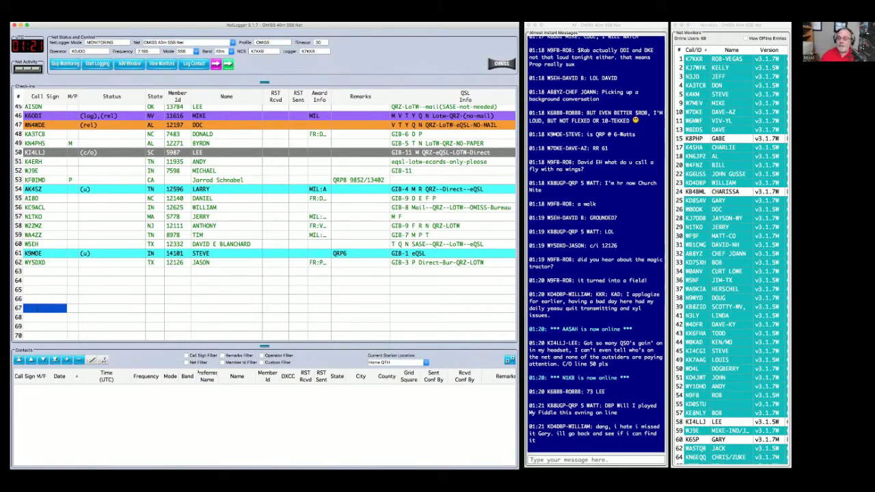
text(ac)
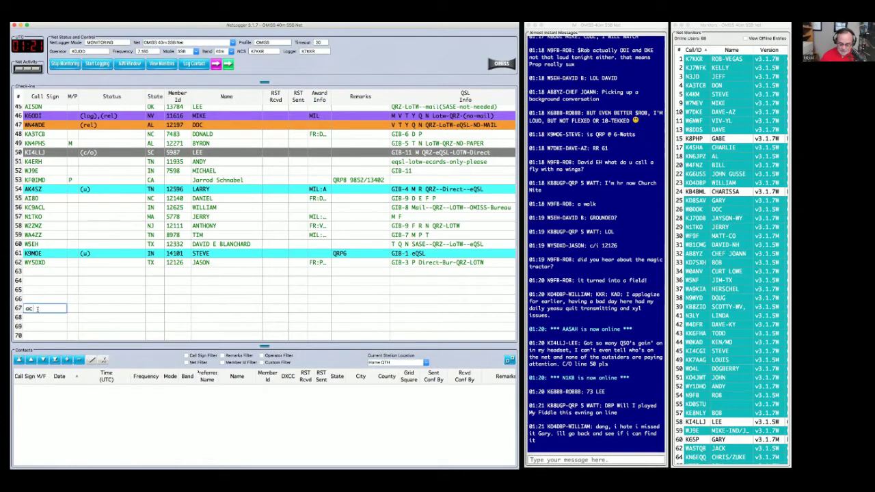
text(9ja)
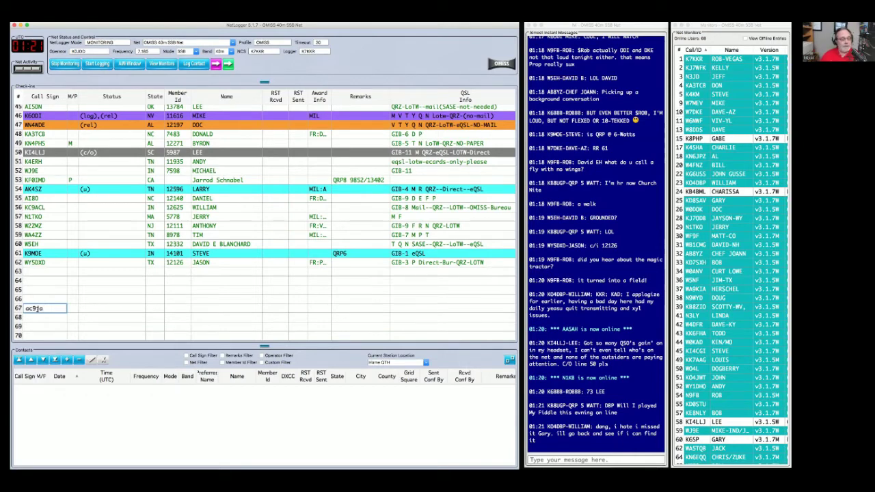
key(Return)
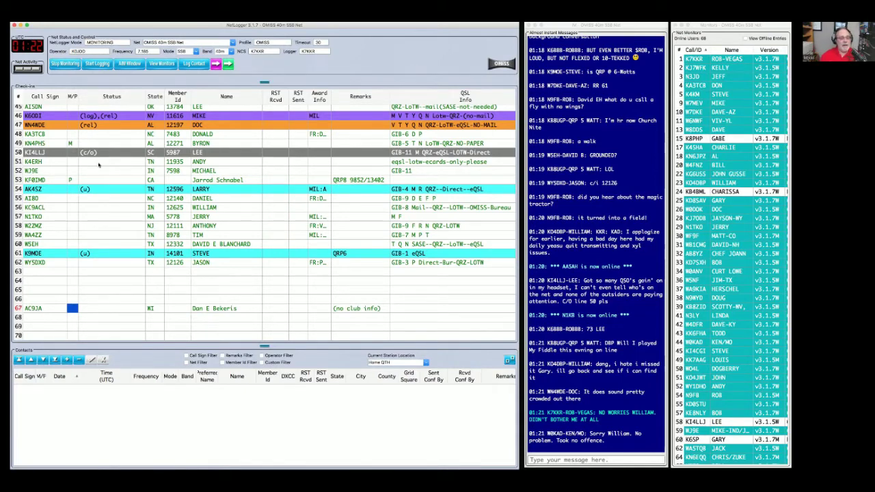
click(120, 309)
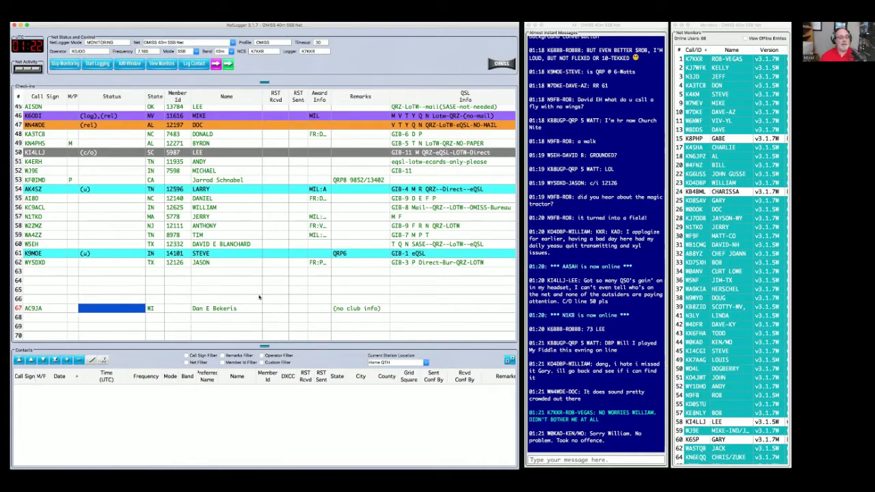
click(297, 309)
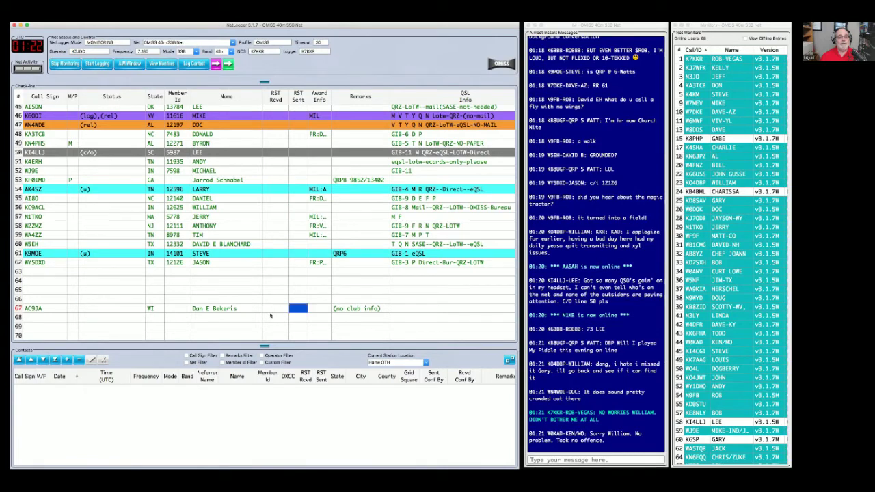
click(271, 309)
text(59)
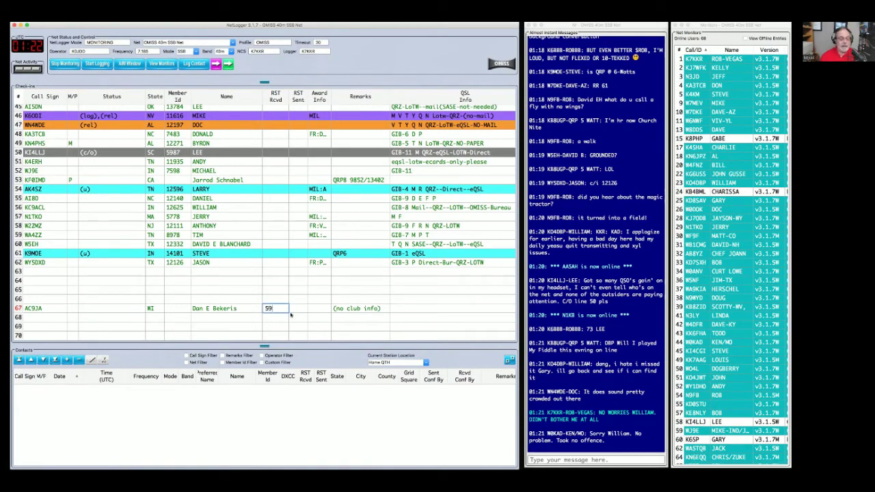
click(298, 309)
text(59)
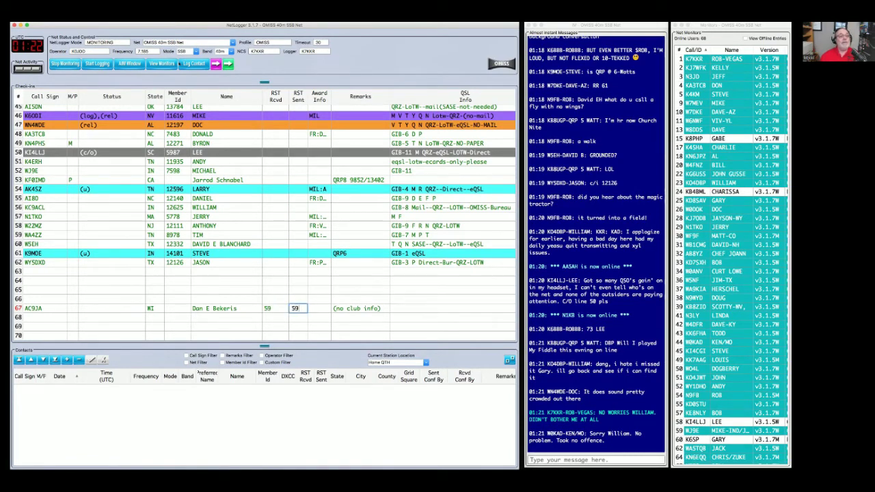
click(194, 65)
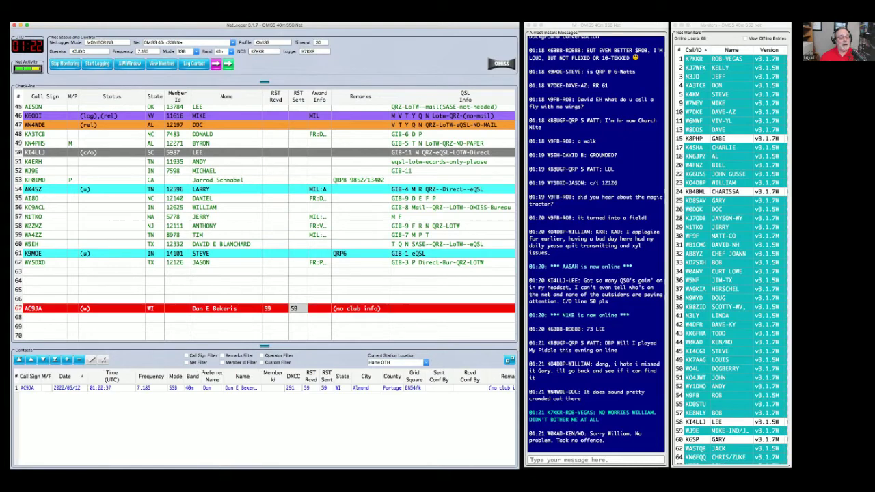
click(46, 388)
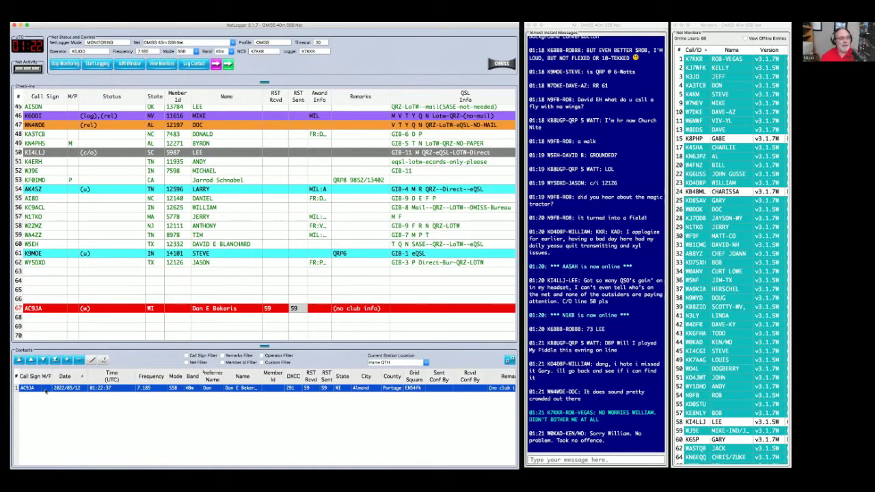
click(34, 323)
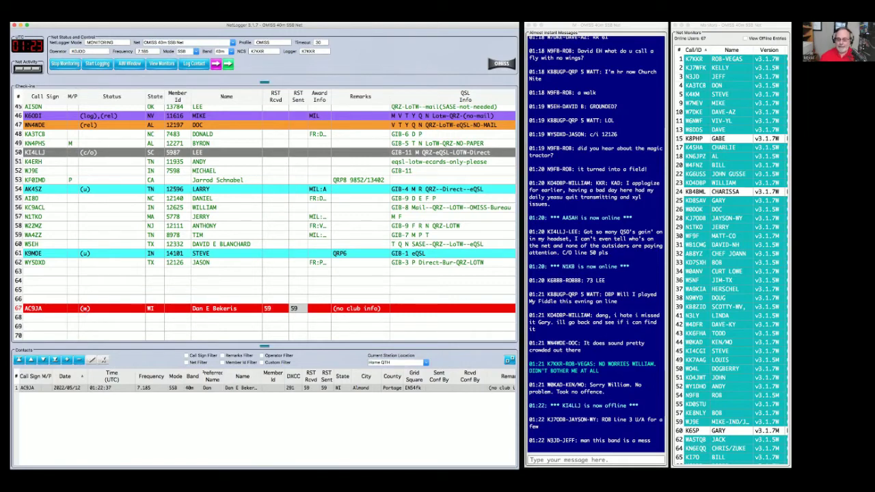
- Send the instant message "Howdy - just passing by" to the stations on the OMISS net
click(560, 459)
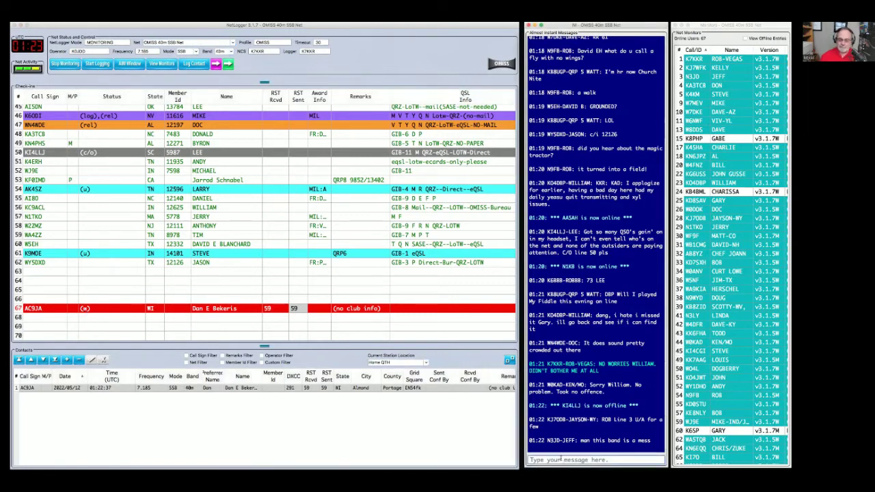
text(How)
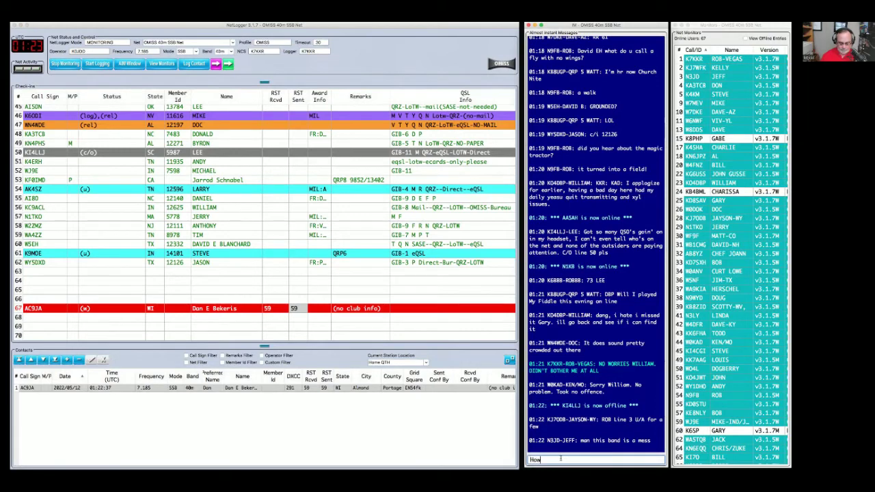
text(dy - just passing by)
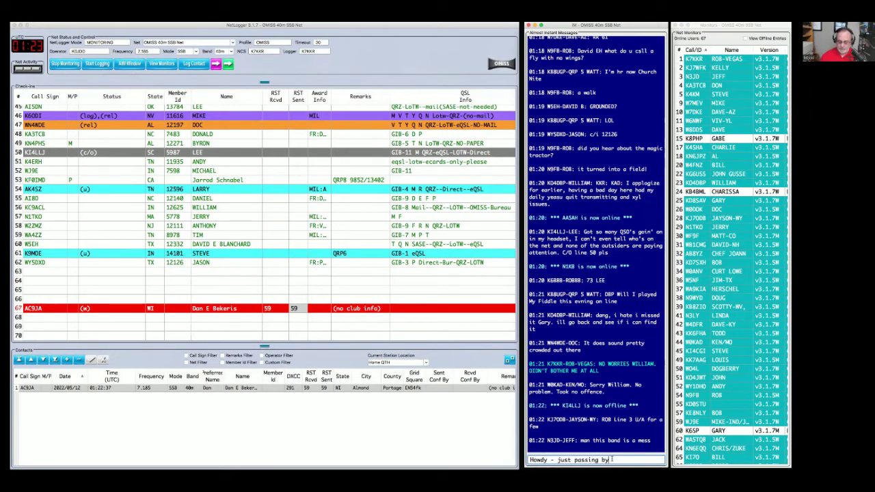
key(Return)
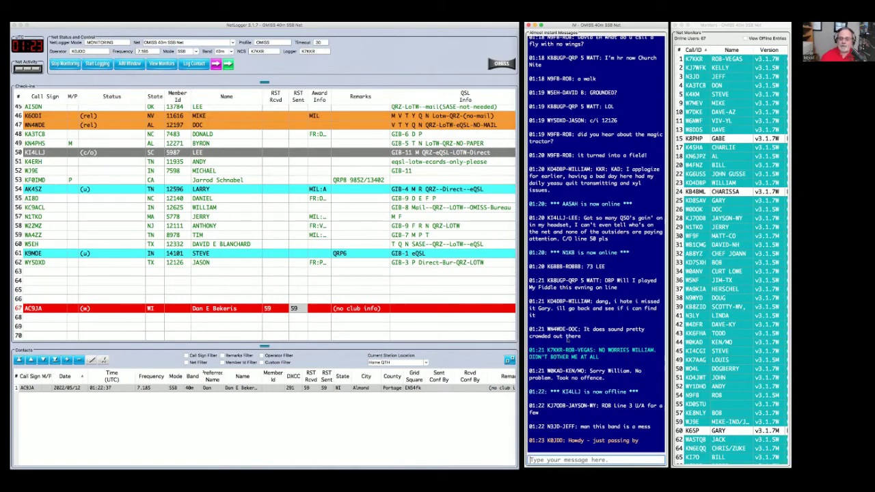
- Review the net's instant message history, from the start of monitoring to the latest messages
scroll(585, 307, up, 3)
scroll(585, 307, up, 15)
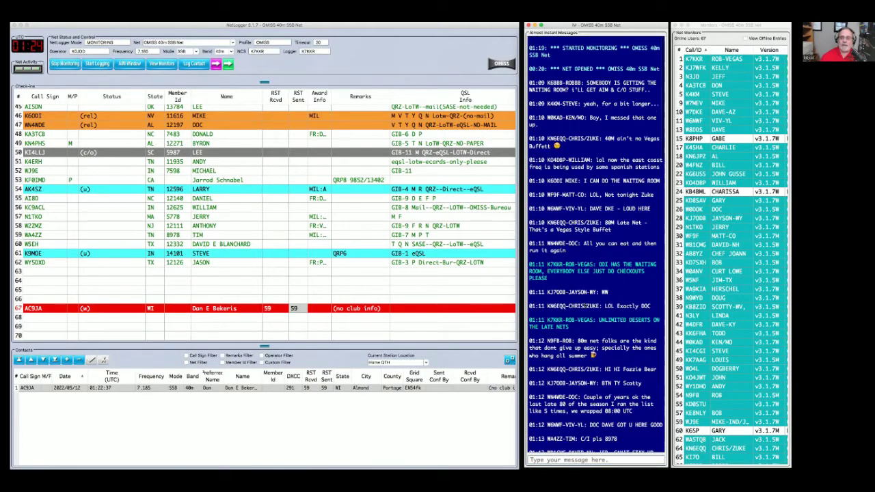
scroll(585, 306, down, 10)
scroll(585, 305, down, 15)
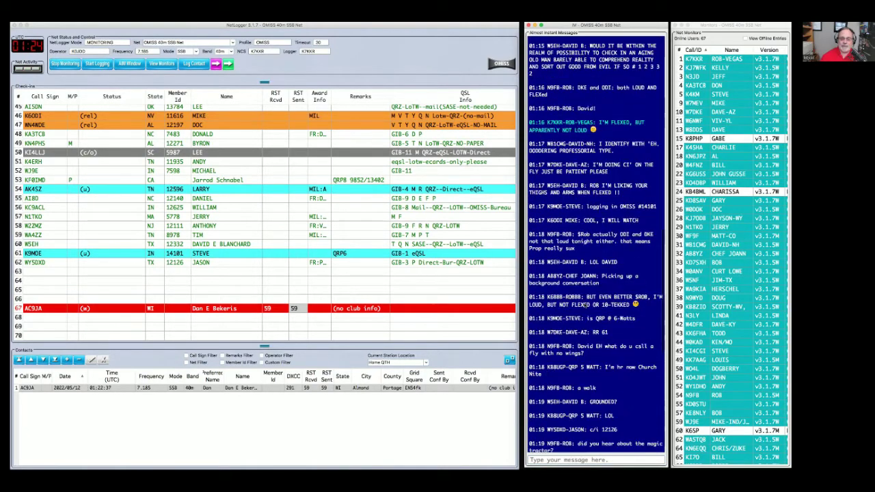
scroll(585, 306, up, 20)
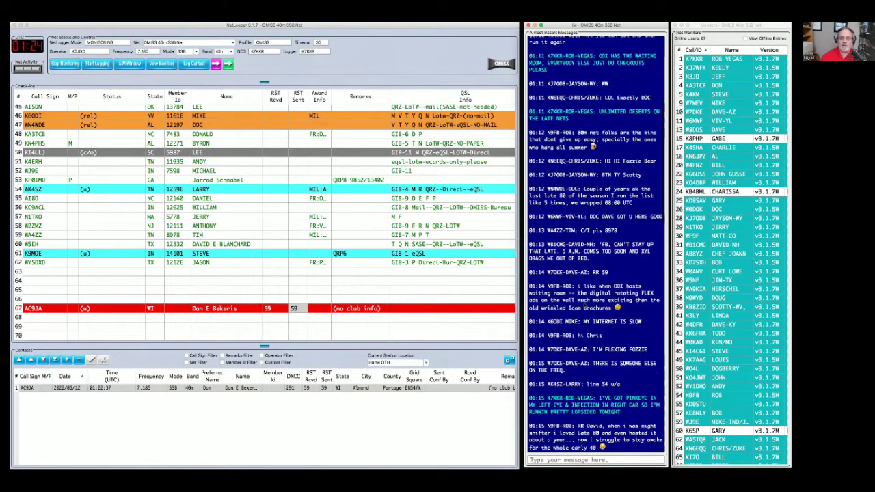
scroll(583, 306, down, 20)
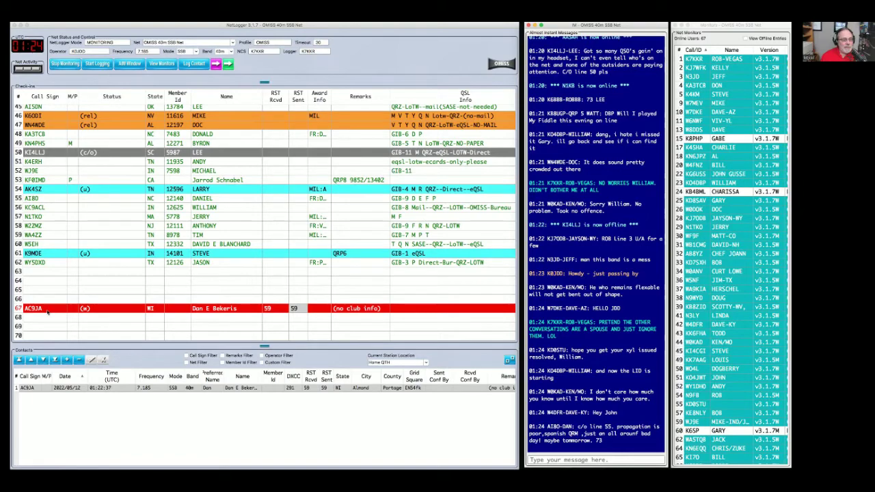
- Examine earlier check-ins and their additional columns, including city, county, grid square and street
scroll(48, 311, up, 10)
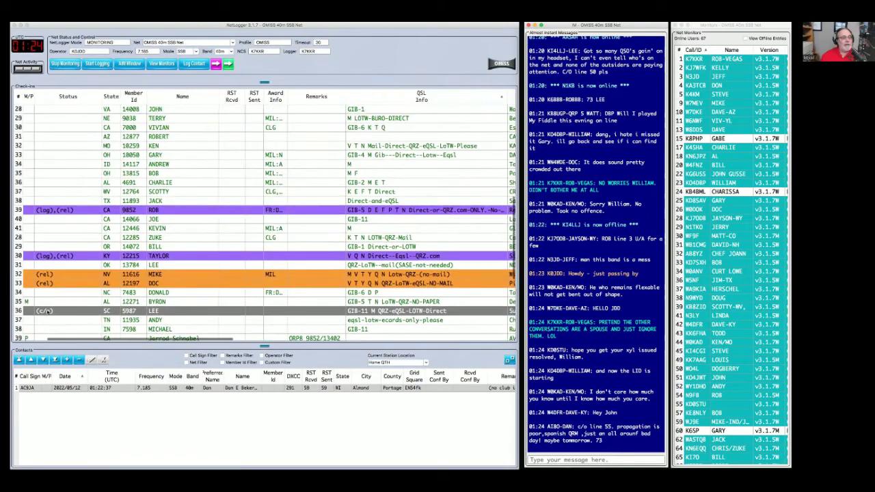
scroll(50, 309, right, 5)
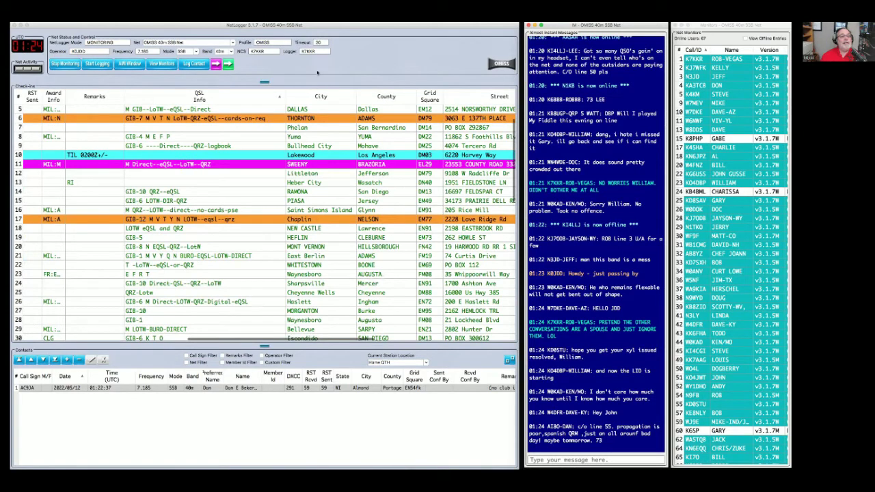
drag(267, 52, 250, 51)
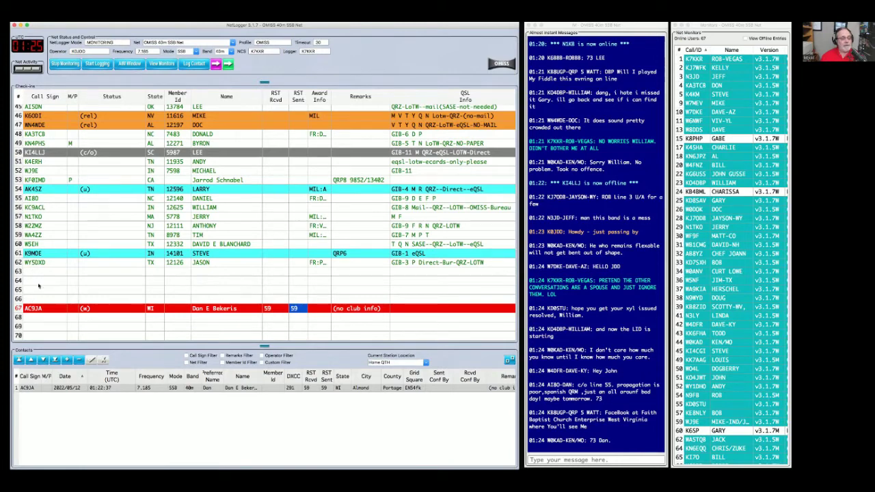
click(45, 217)
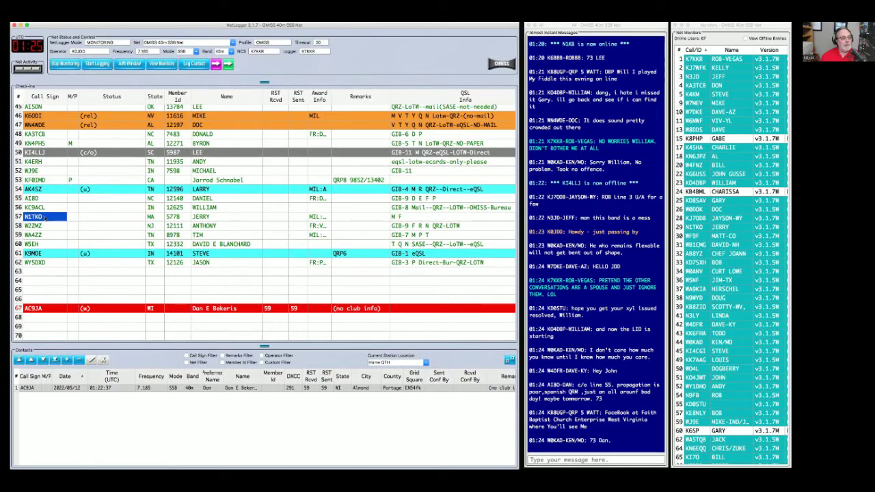
scroll(43, 217, right, 3)
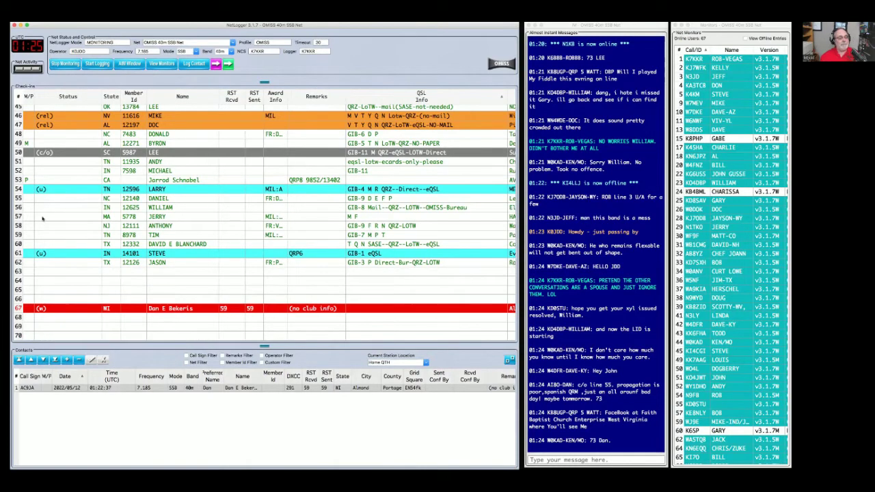
scroll(42, 218, left, 3)
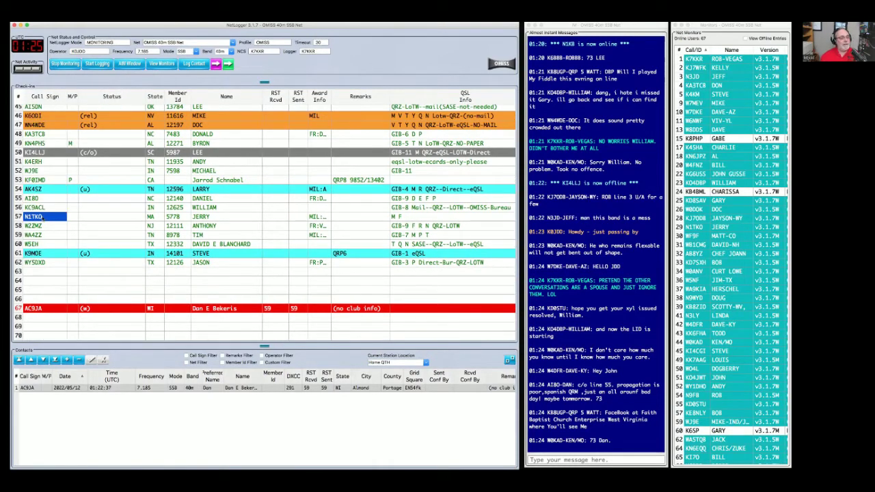
double_click(47, 218)
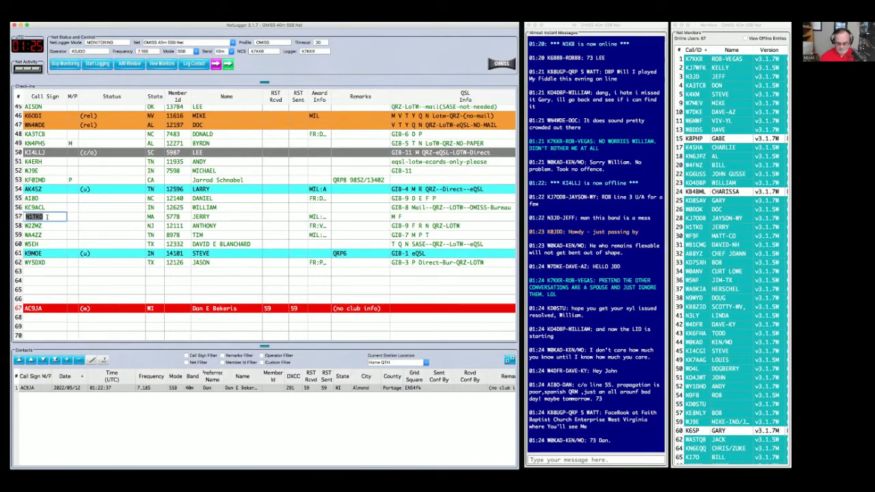
text(K0JDD)
key(Return)
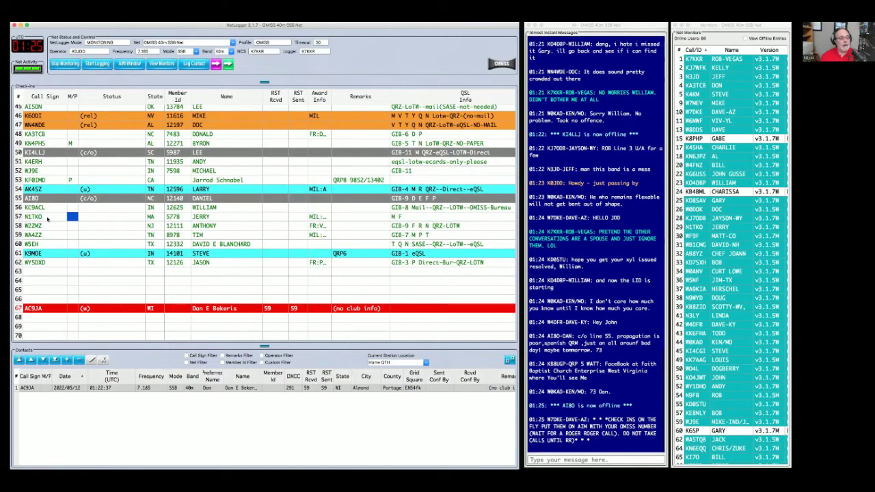
double_click(47, 218)
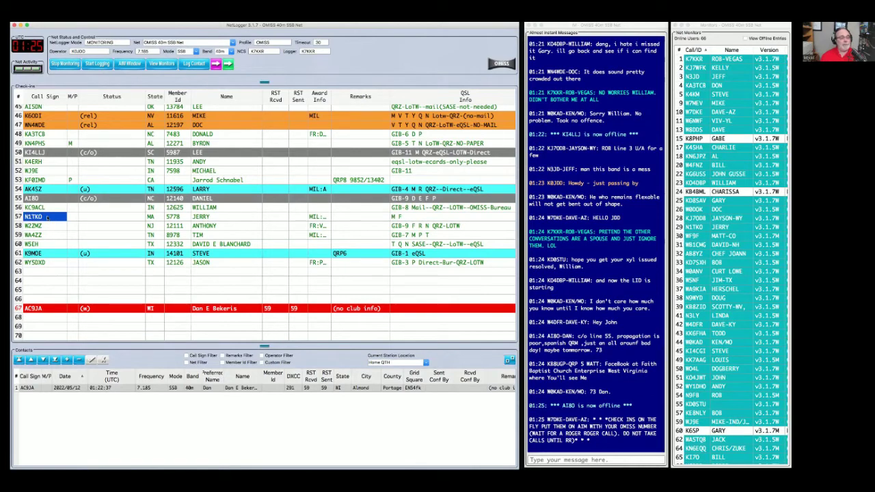
text(K0JDD)
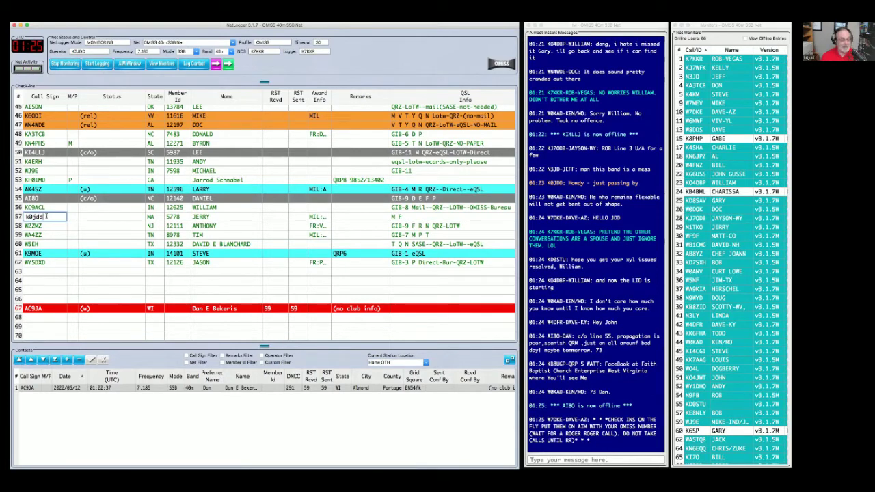
key(Return)
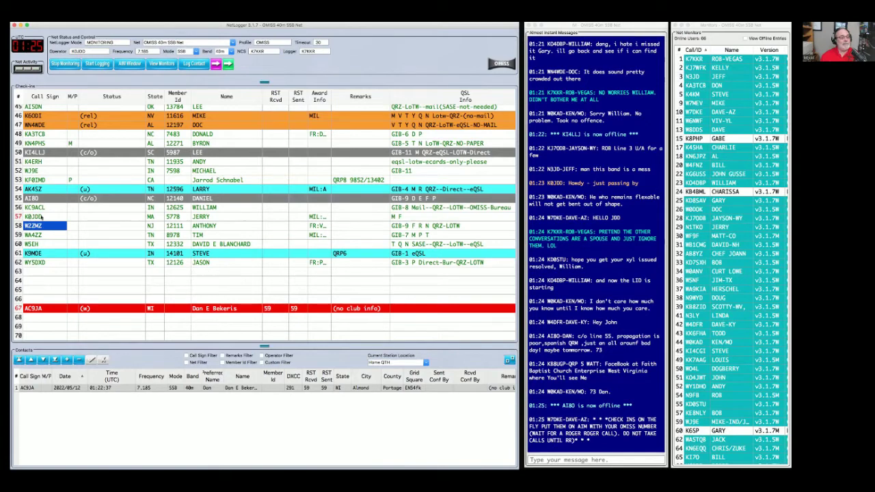
click(41, 218)
key(Tab)
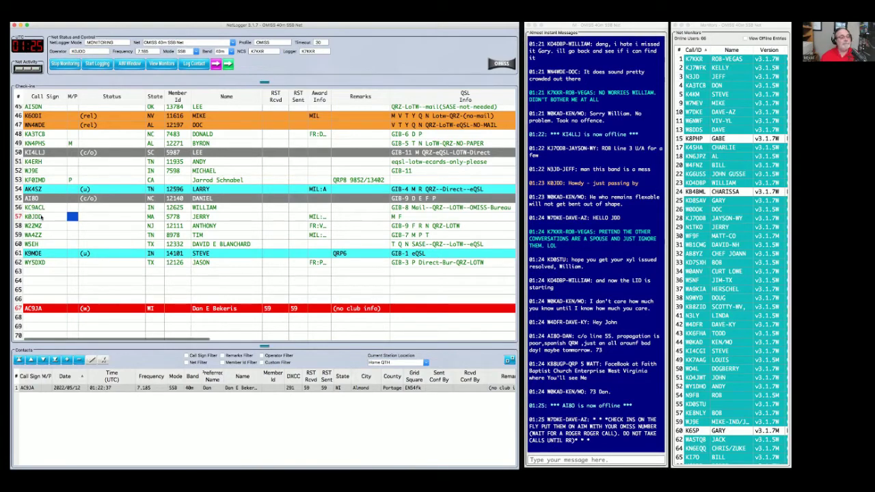
double_click(42, 216)
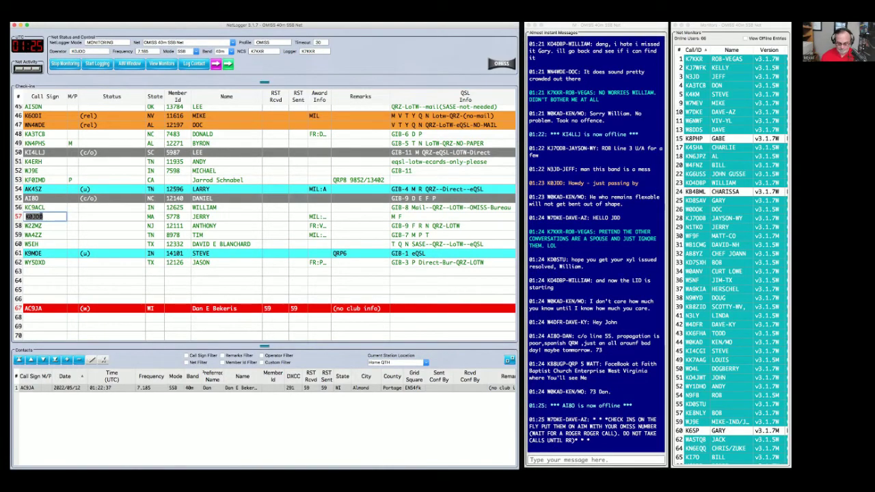
text(k0jdd)
key(Tab)
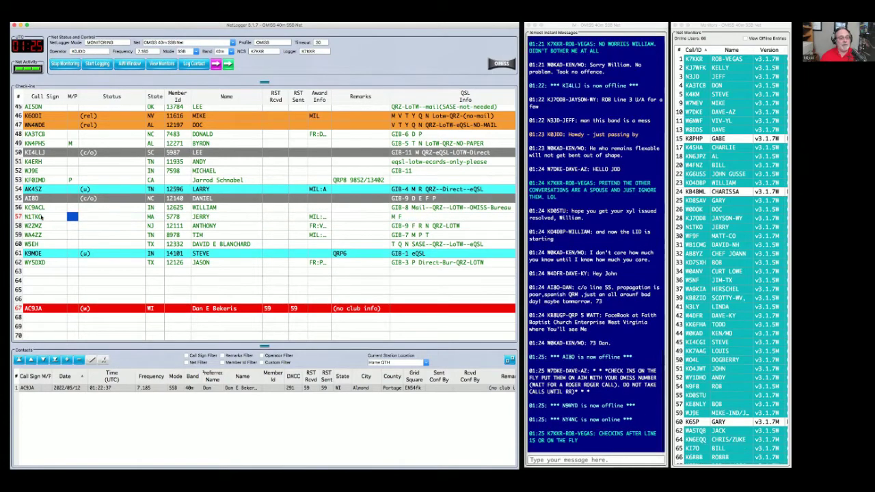
click(32, 218)
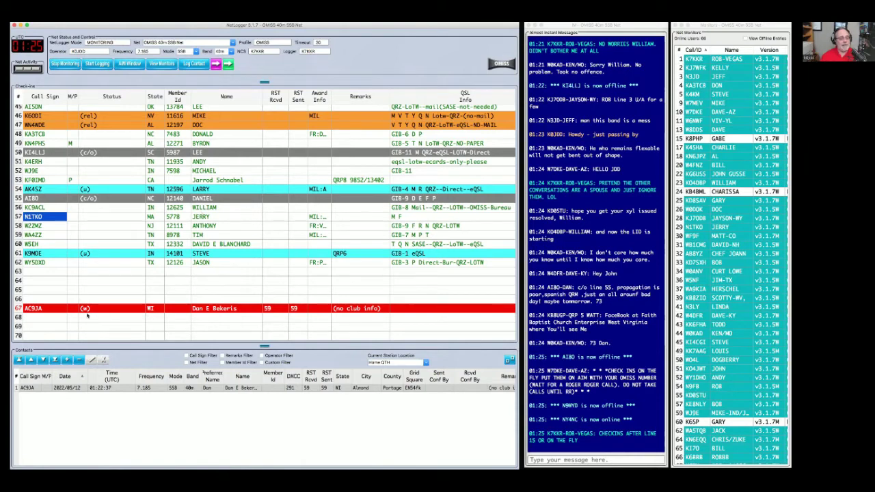
click(51, 319)
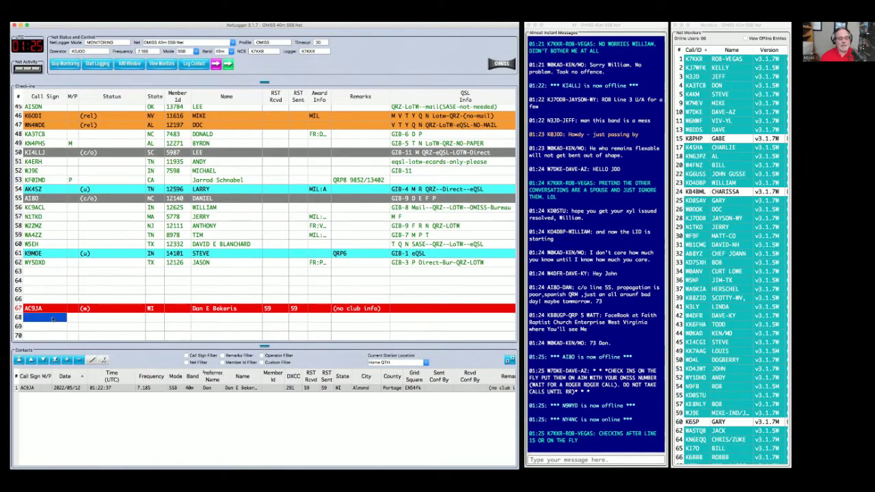
scroll(71, 283, right, 2)
scroll(109, 227, left, 2)
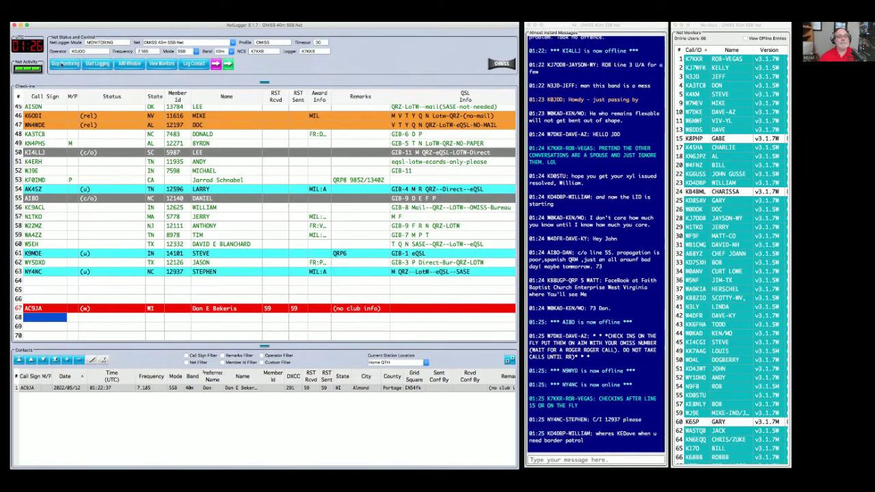
- Stop monitoring the OMISS net and create RATPAC Demonstration Net on the NETLOGGER cluster, with frequency Visible Light, mode Zoom and band Internet
click(61, 64)
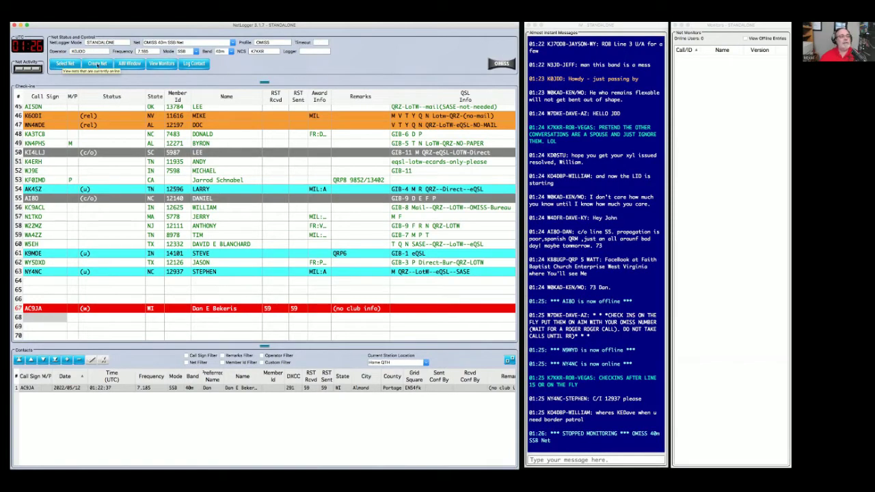
click(97, 64)
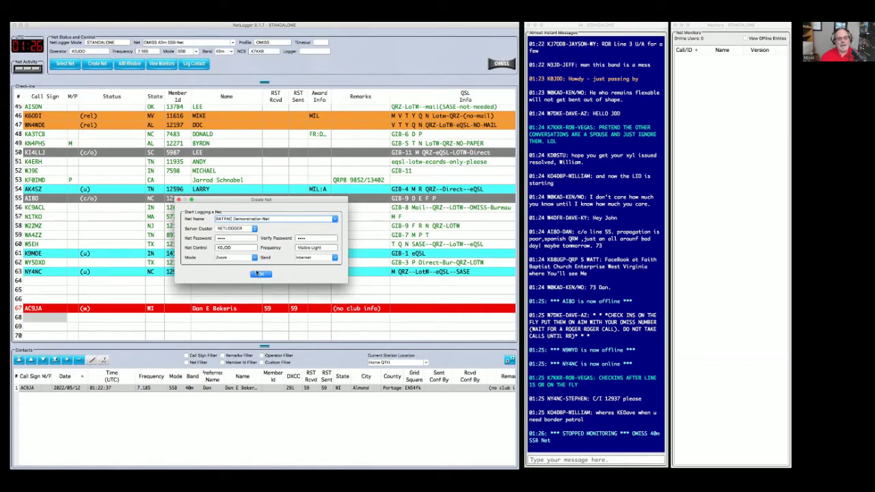
click(261, 274)
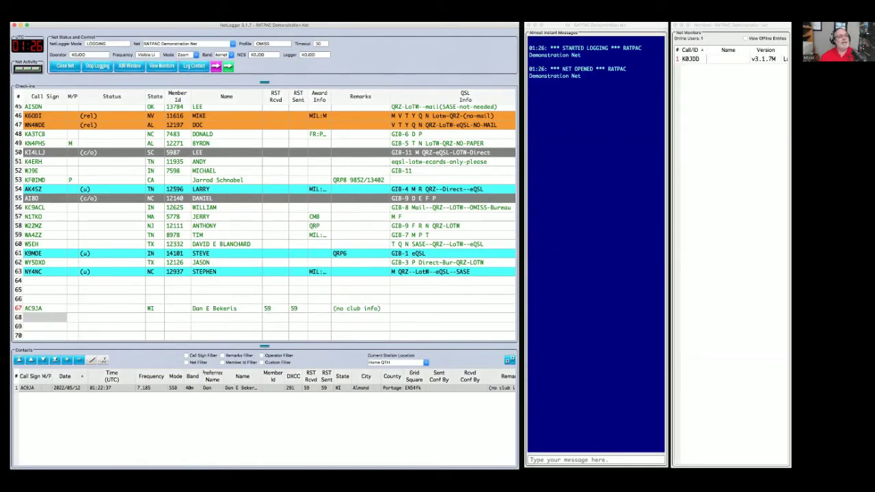
- Delete all current check-in data left over from the OMISS net
click(65, 12)
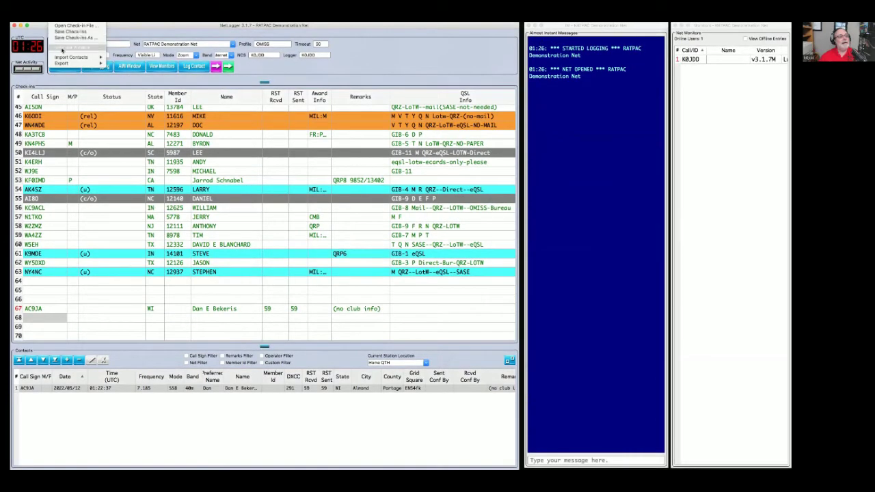
mouse_move(38, 12)
mouse_move(85, 13)
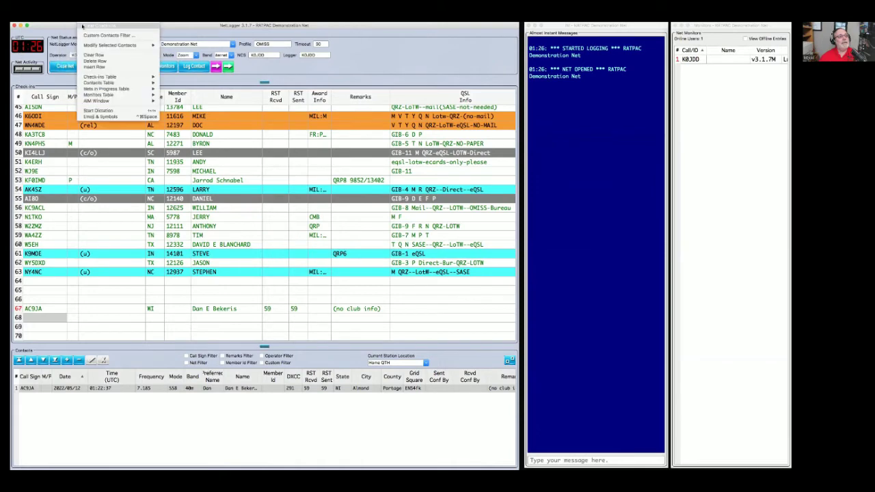
click(109, 27)
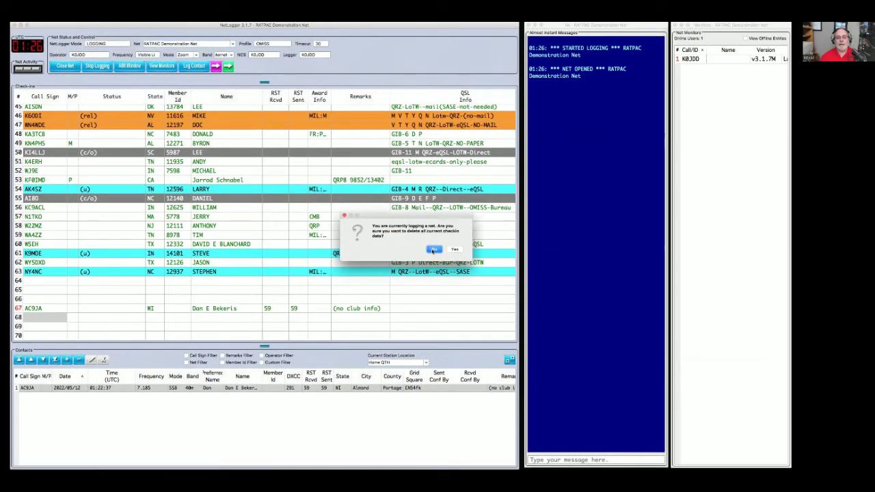
click(455, 249)
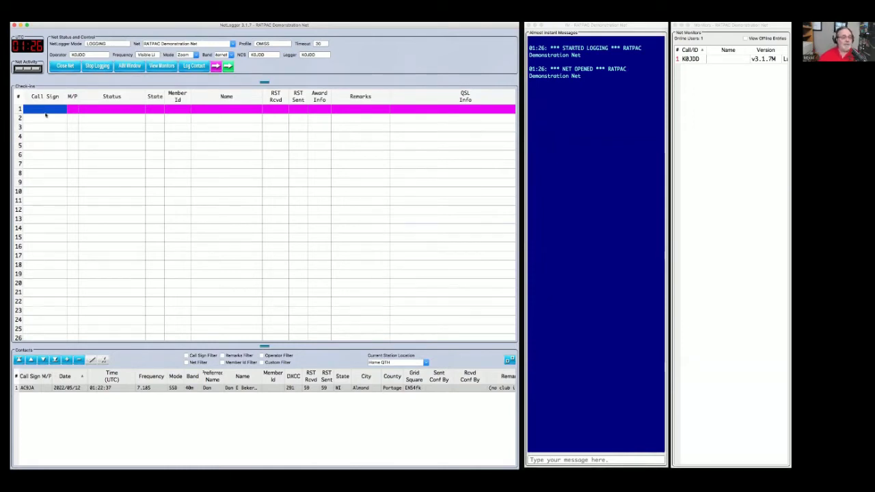
text(k0jdd)
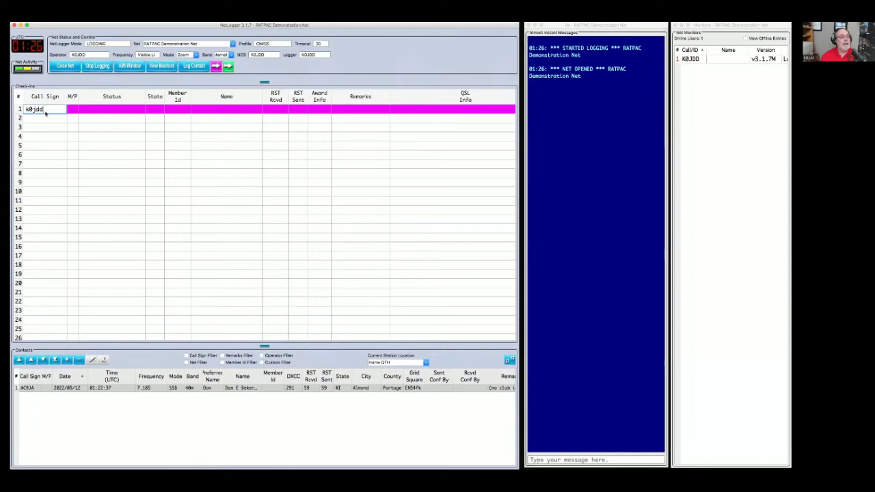
key(Return)
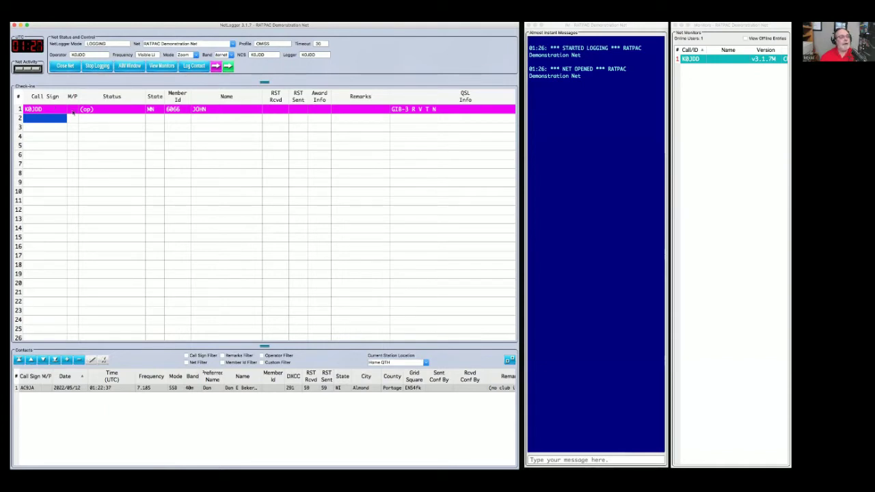
right_click(103, 109)
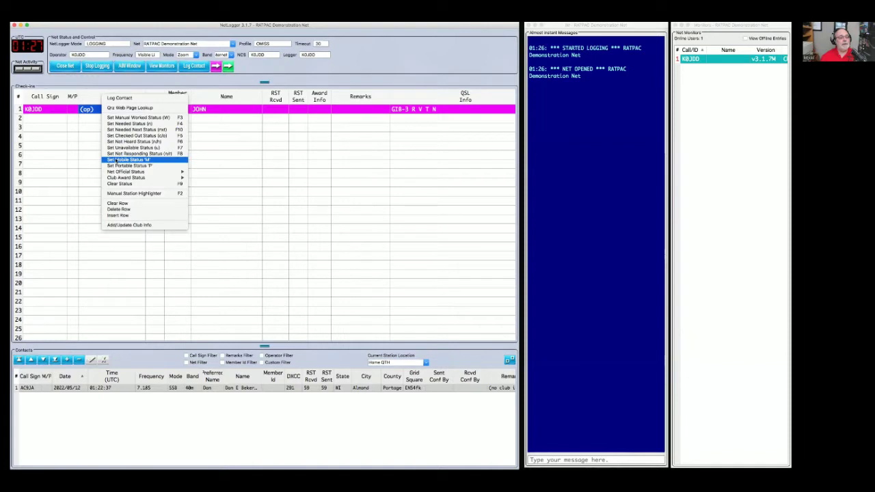
click(78, 143)
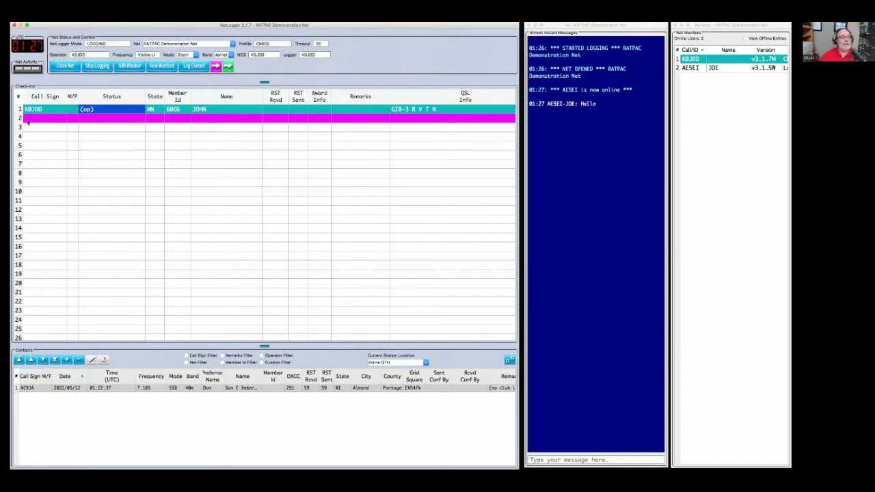
- Add AE5EI as the second check-in of the RATPAC Demonstration Net
click(35, 120)
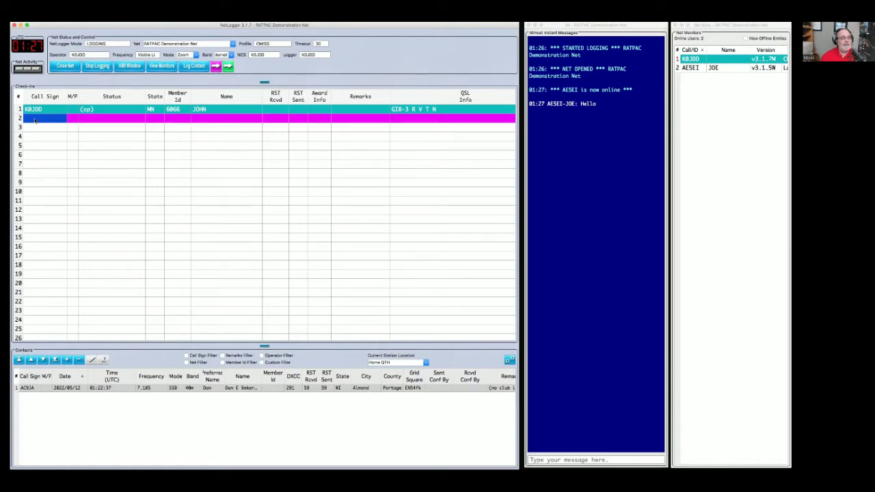
text(ae5ei)
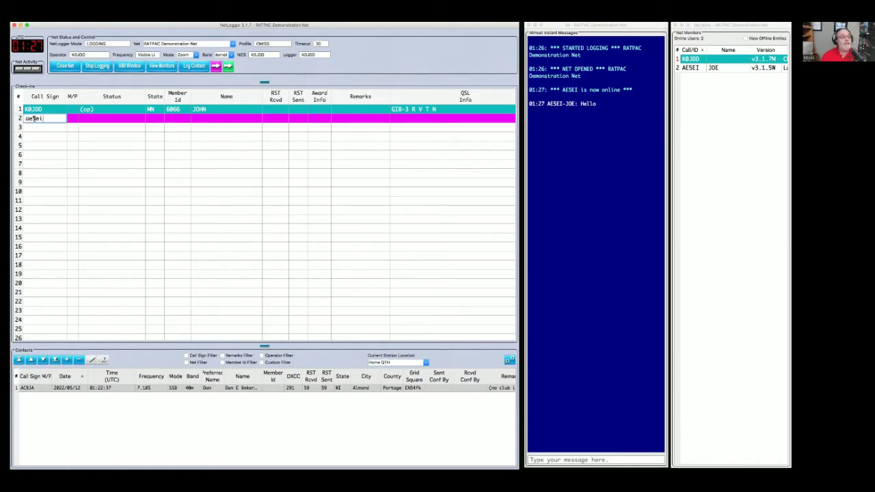
key(Return)
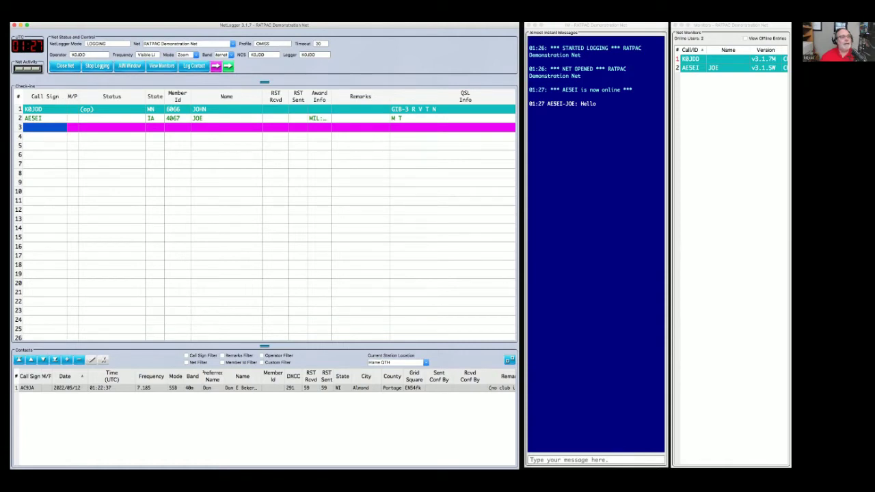
- Find RATPAC Demonstration Net among the nets in progress from a new net window, and close that extra window
click(59, 25)
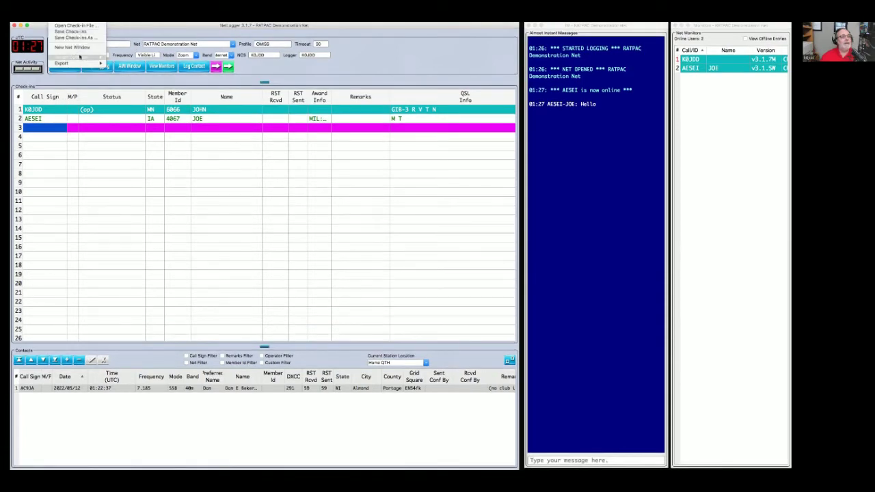
click(83, 48)
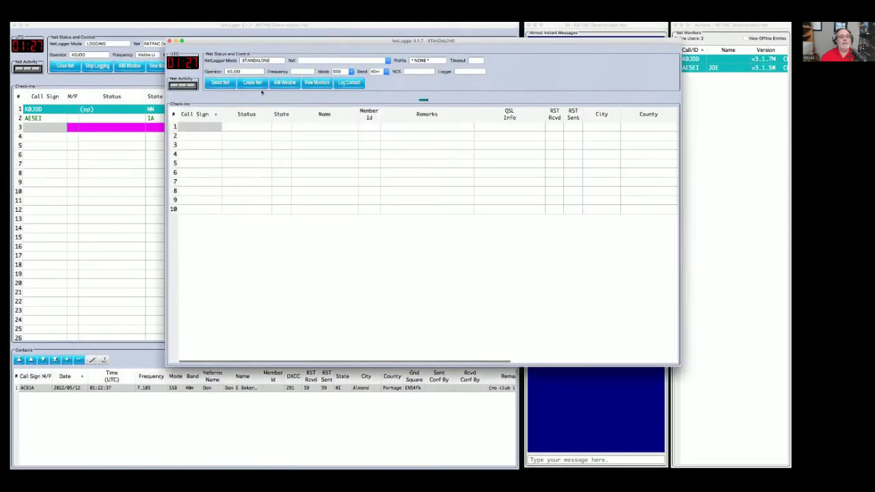
click(221, 82)
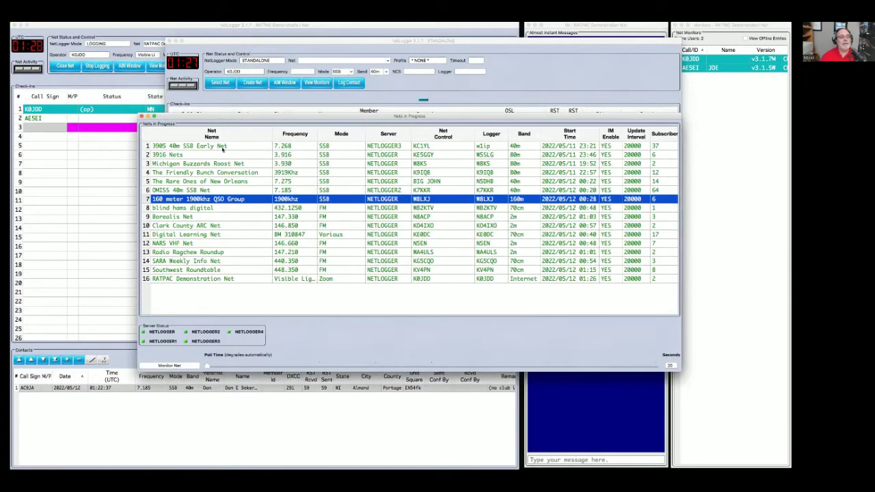
click(203, 279)
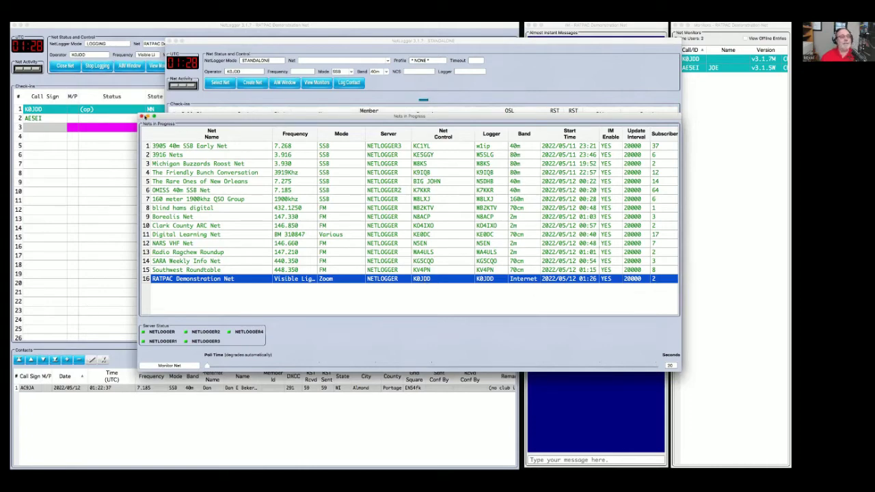
click(142, 116)
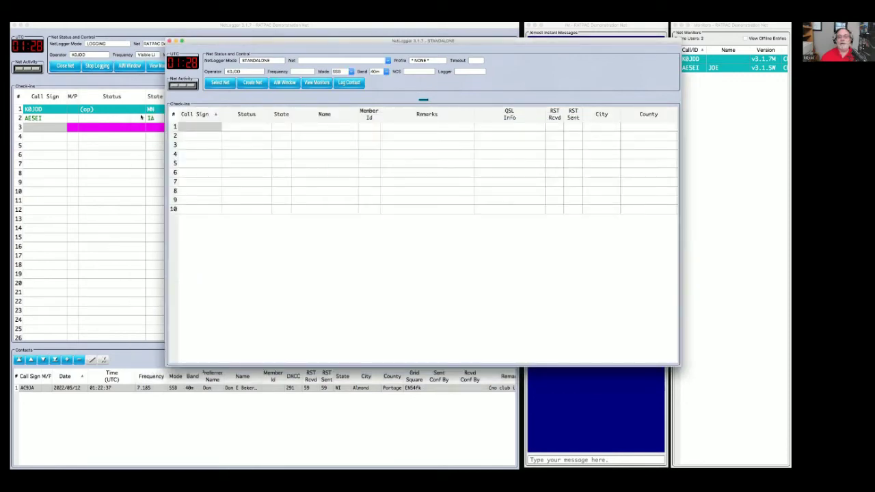
click(169, 41)
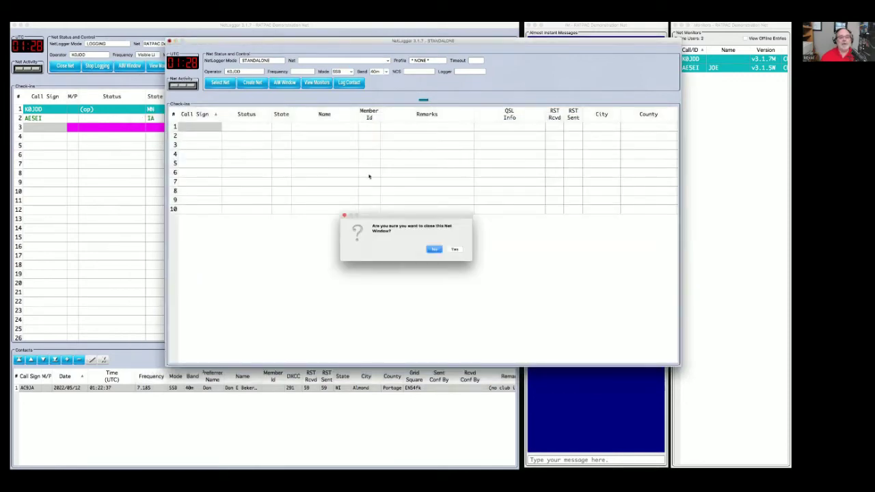
click(455, 249)
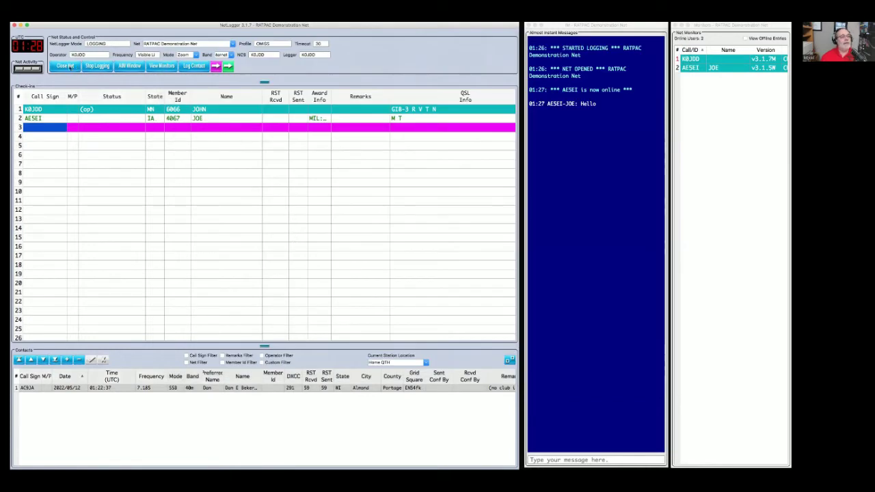
- Close and terminate the RATPAC Demonstration Net
click(67, 66)
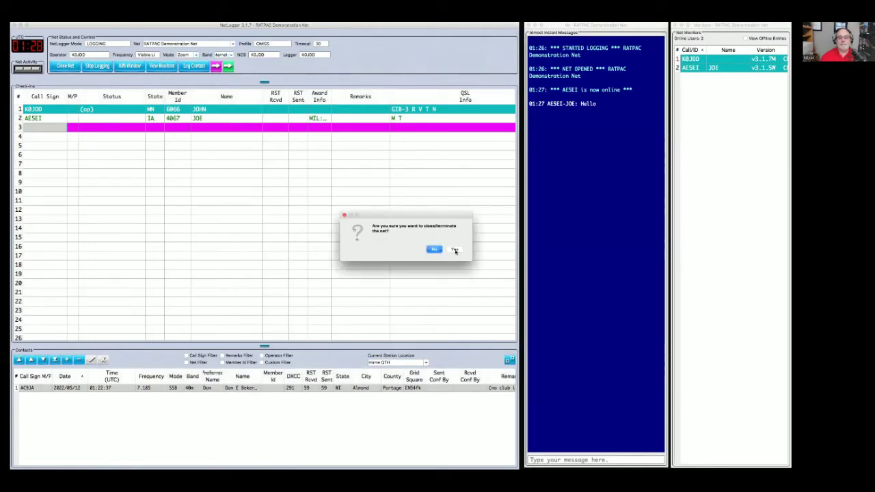
click(455, 250)
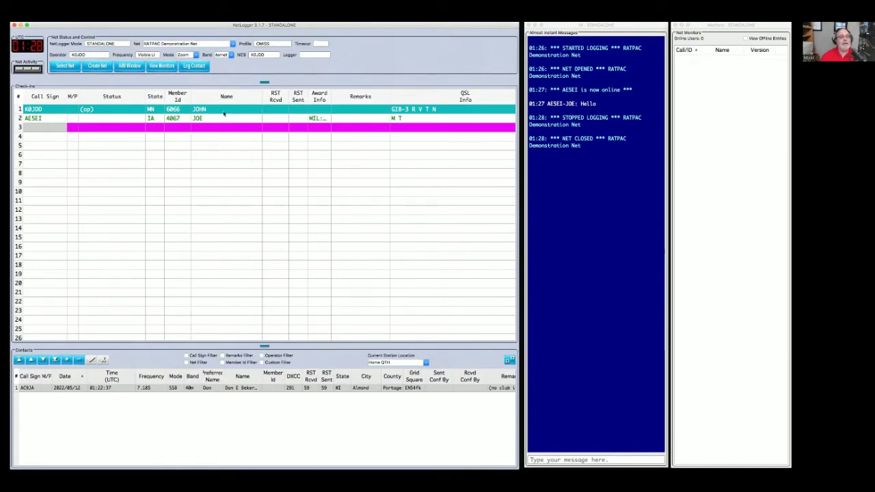
click(220, 119)
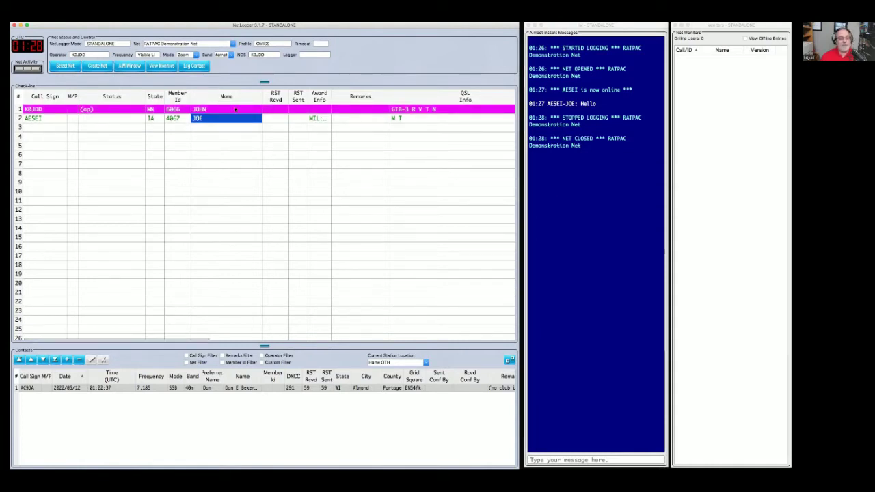
click(234, 109)
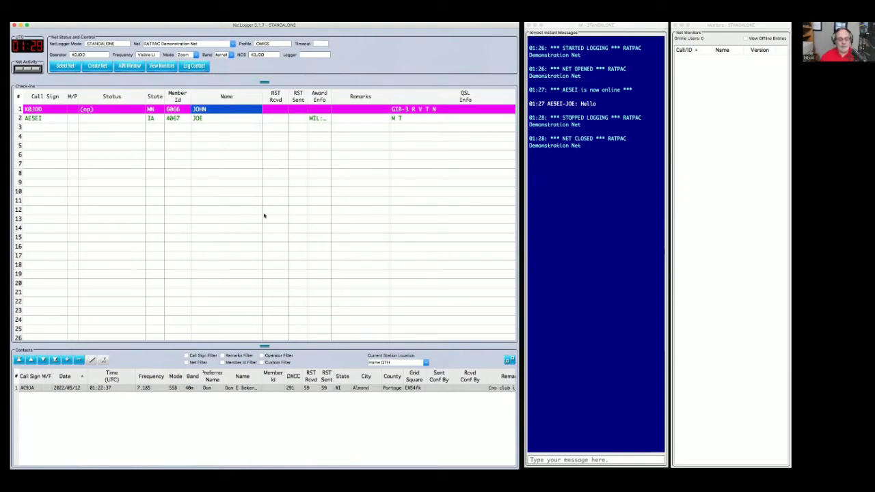
click(205, 120)
click(278, 120)
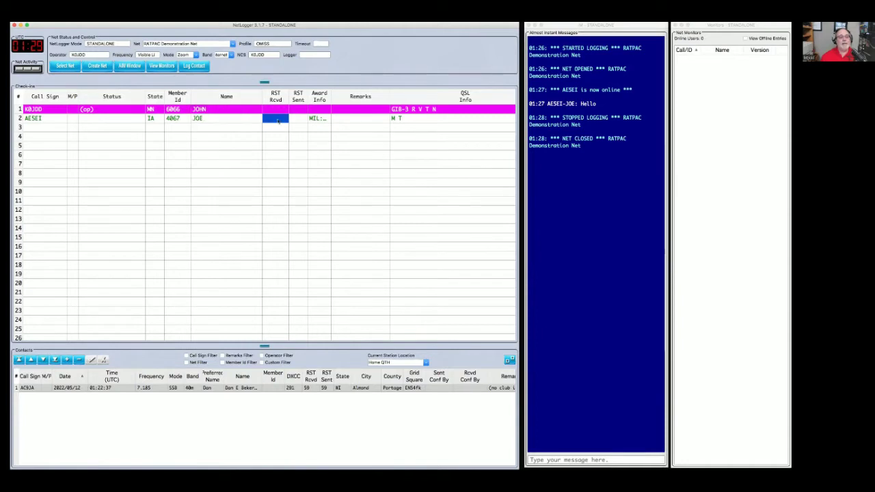
text(59)
key(Tab)
text(59)
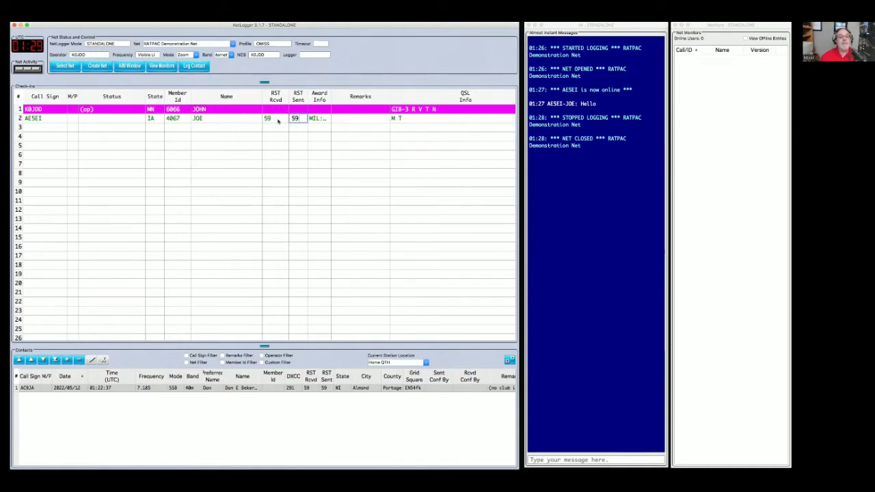
click(186, 66)
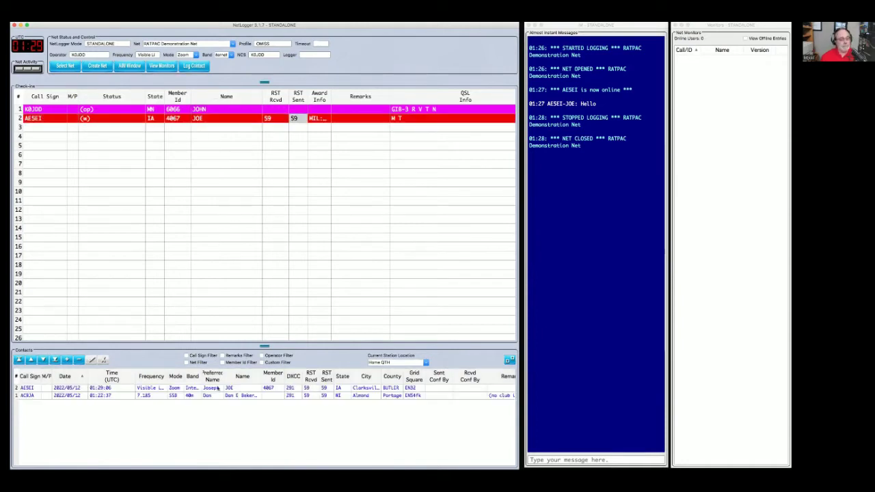
click(67, 388)
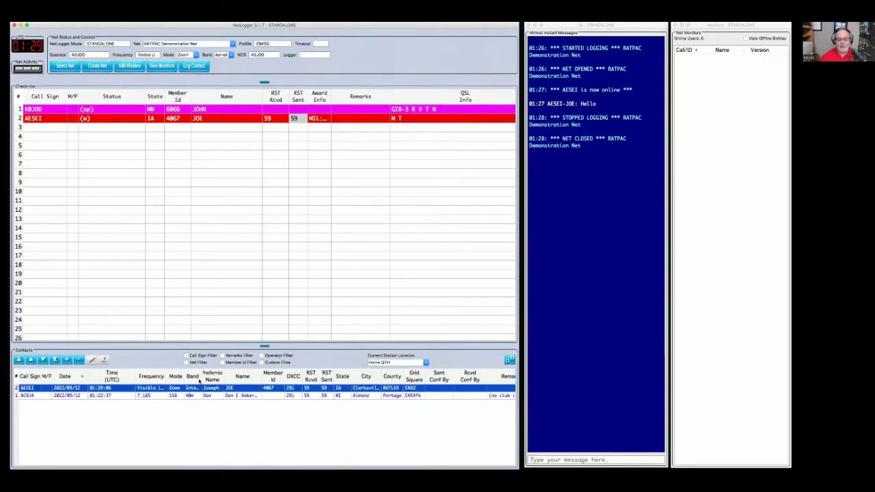
scroll(274, 380, right, 10)
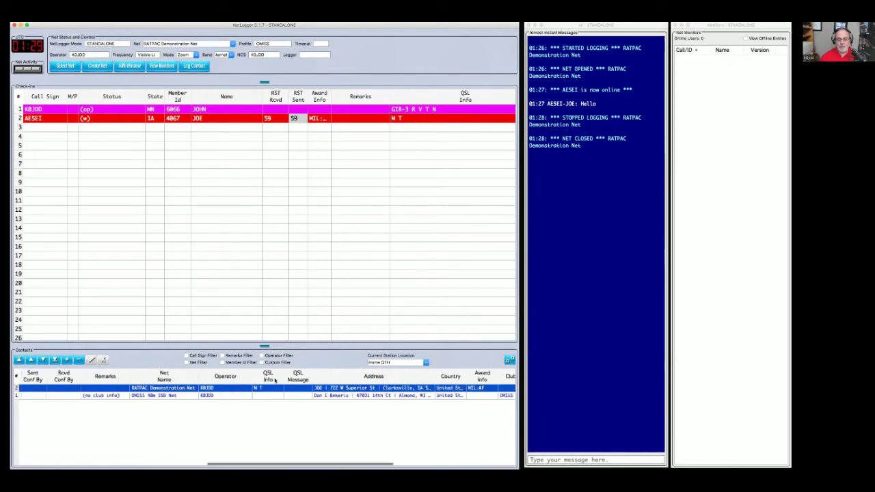
scroll(275, 381, right, 15)
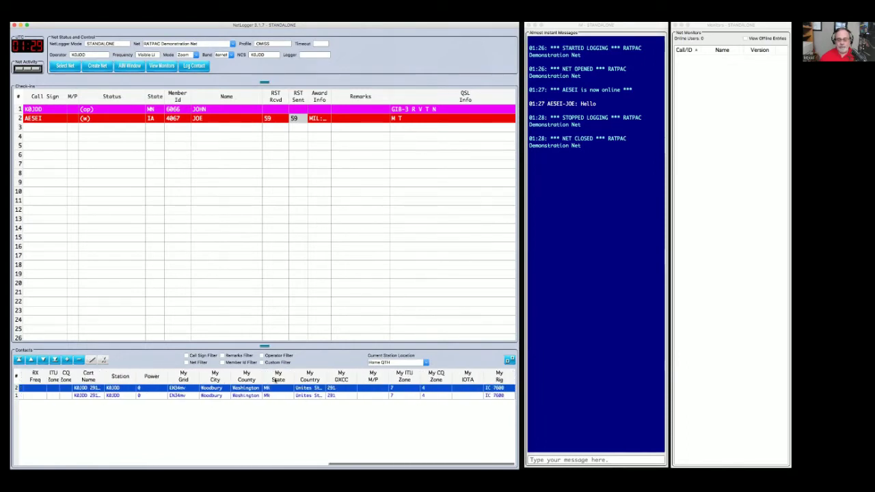
scroll(275, 381, left, 10)
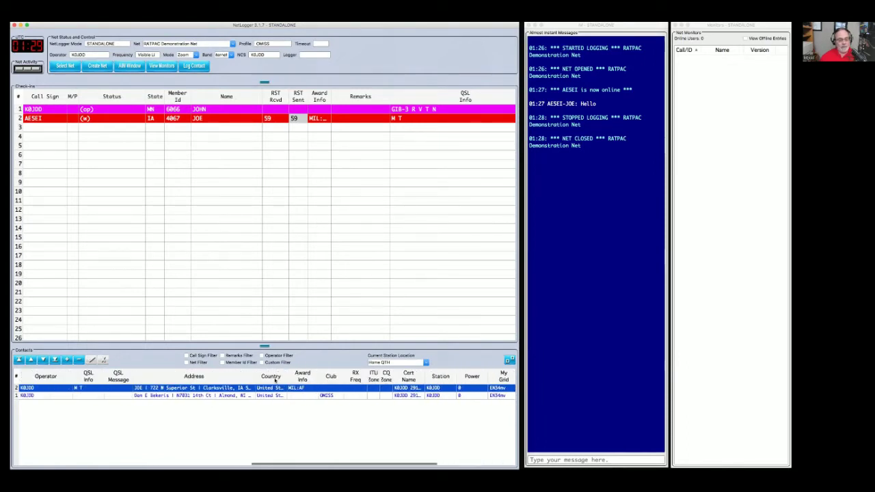
scroll(276, 381, left, 6)
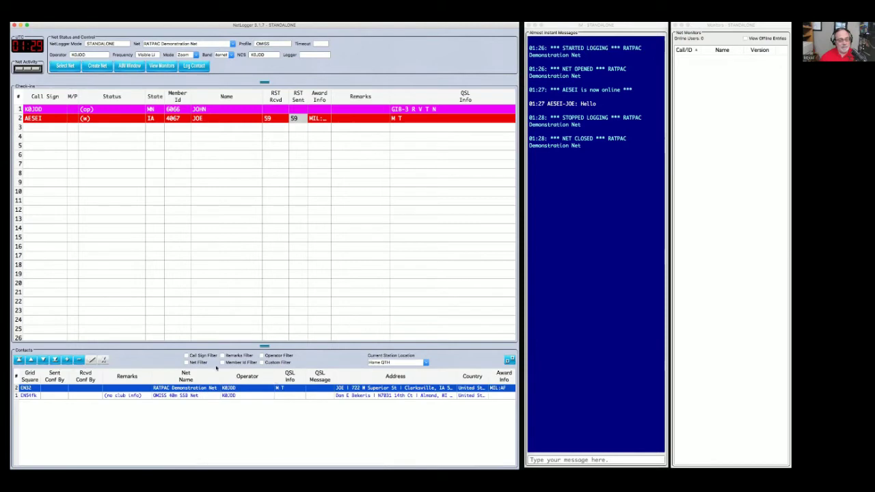
click(177, 397)
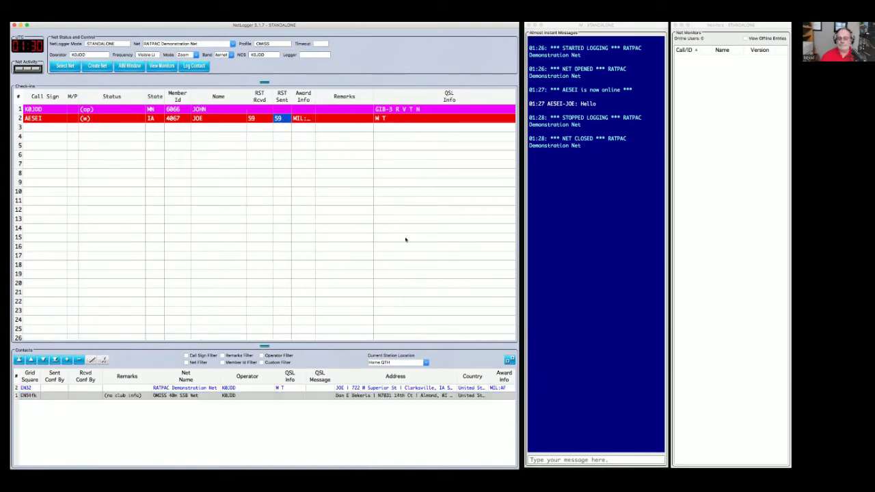
click(543, 30)
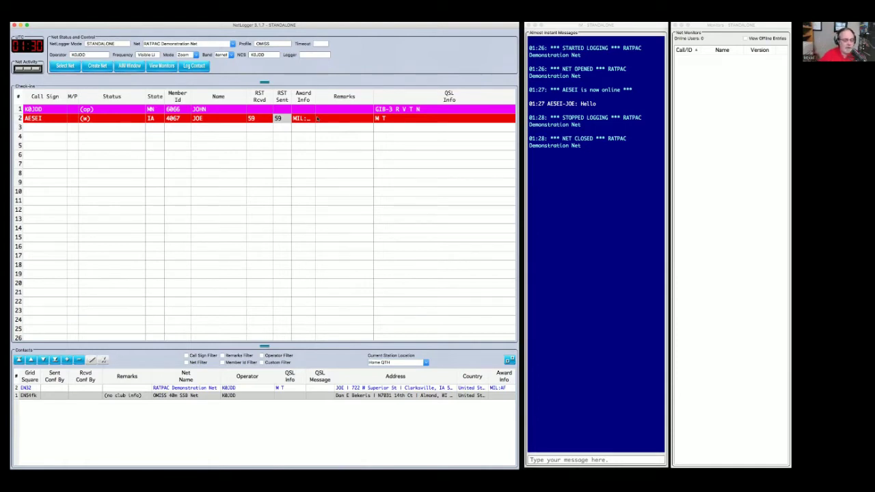
click(279, 119)
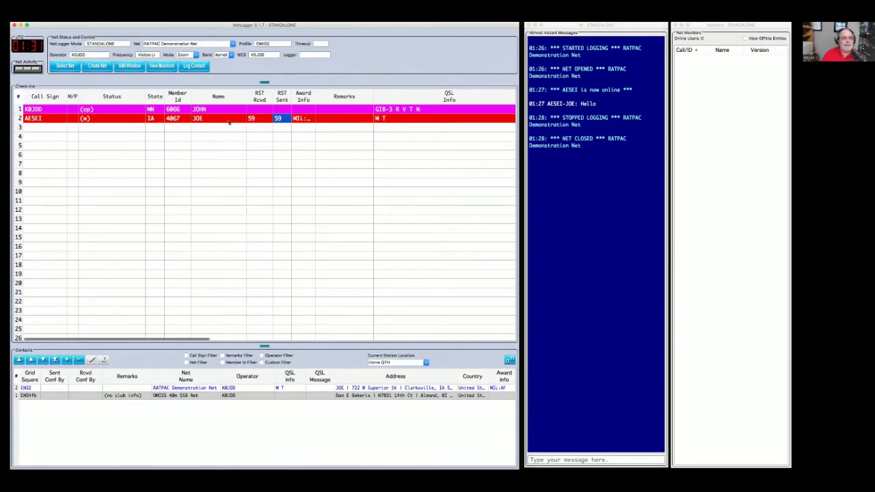
scroll(230, 113, down, 1)
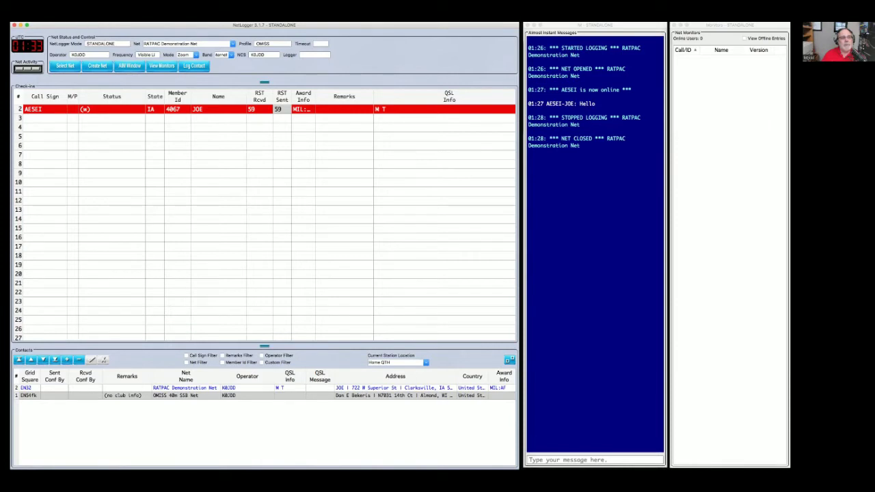
- Retrieve the list of previous nets from the NETLOGGER server and select SEQUATCHIE COUNTY ACS NET
click(65, 21)
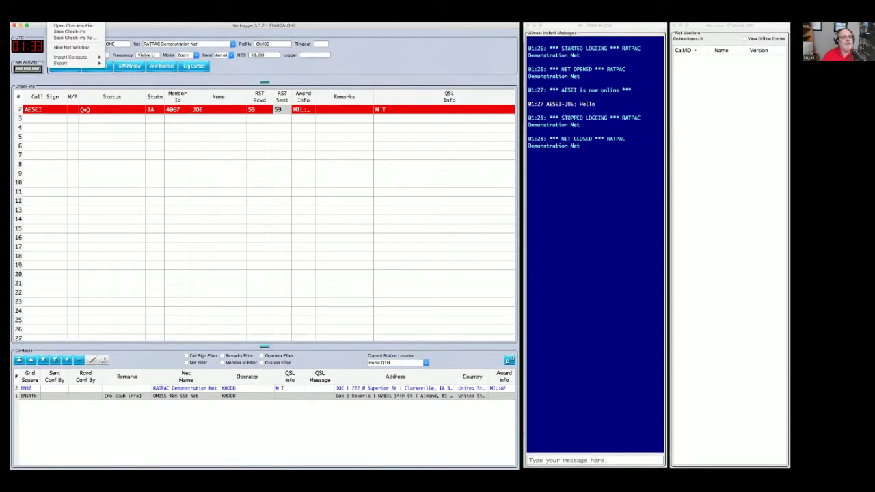
mouse_move(79, 21)
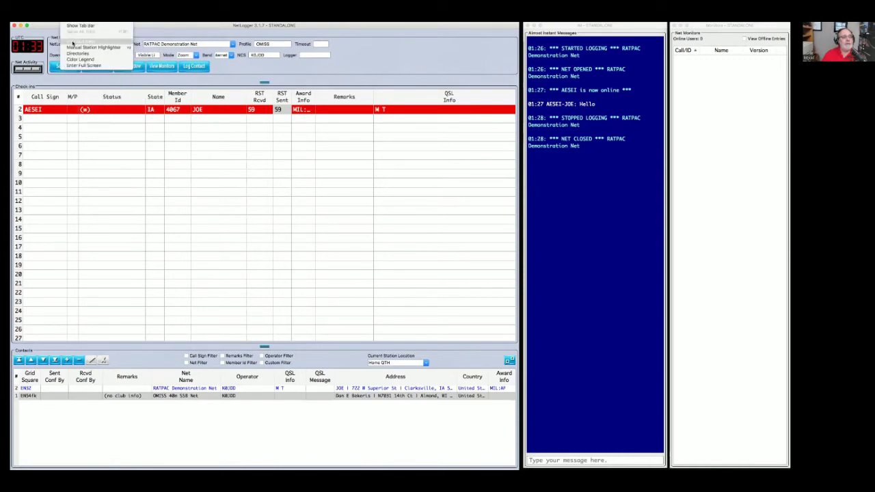
click(73, 42)
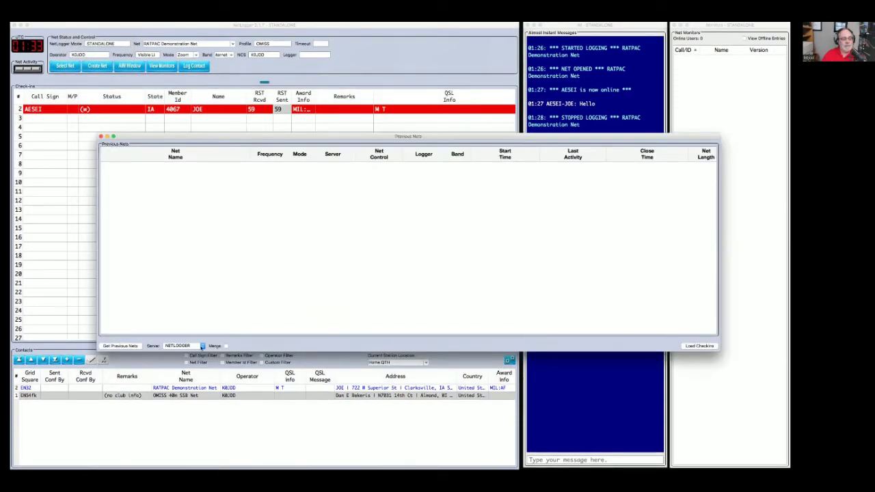
click(121, 346)
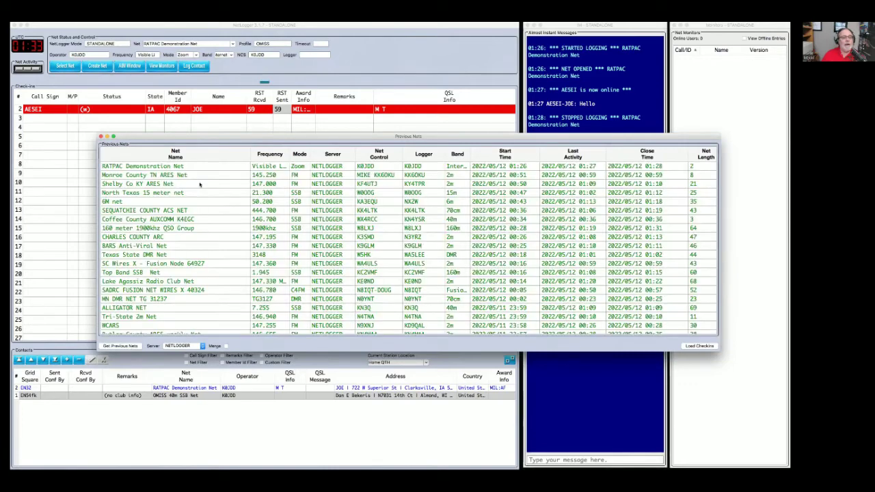
click(160, 201)
click(164, 212)
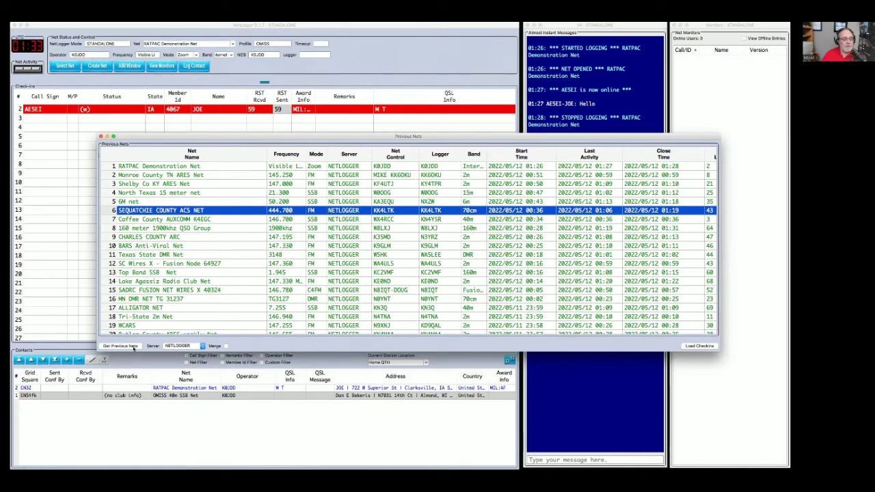
- Load the check-ins of SEQUATCHIE COUNTY ACS NET and view the available commands for saving and exporting check-ins
click(700, 347)
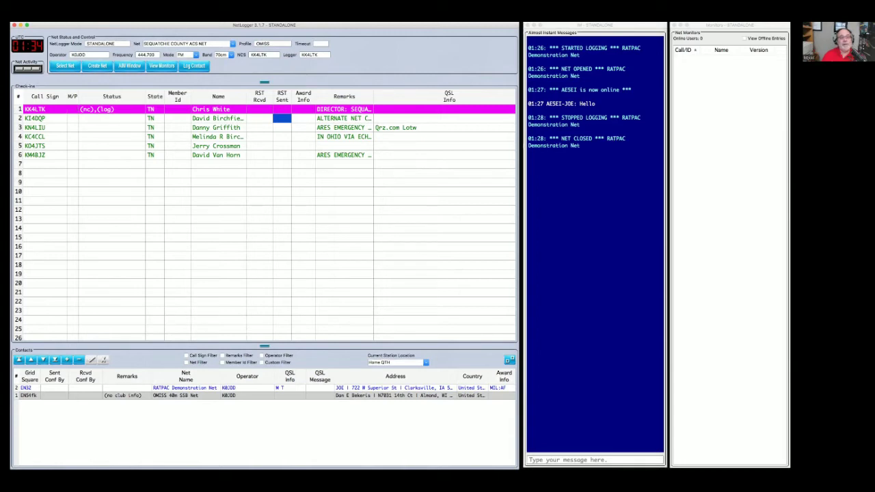
click(62, 19)
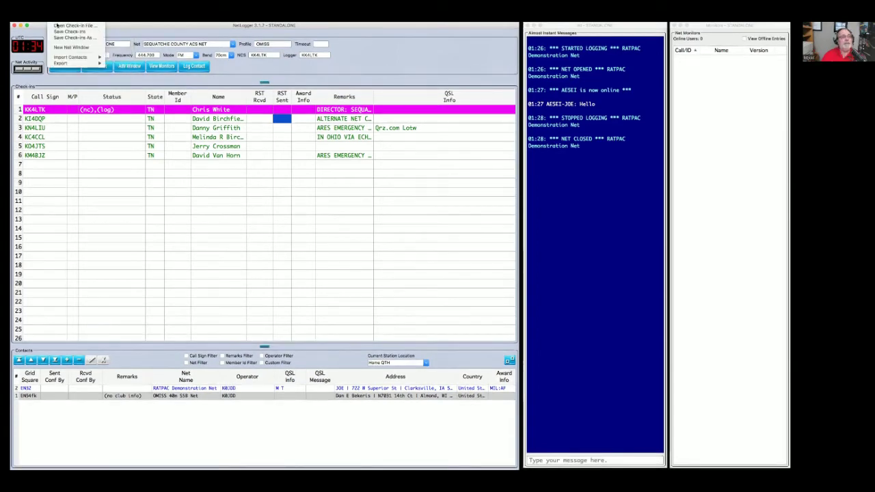
click(142, 192)
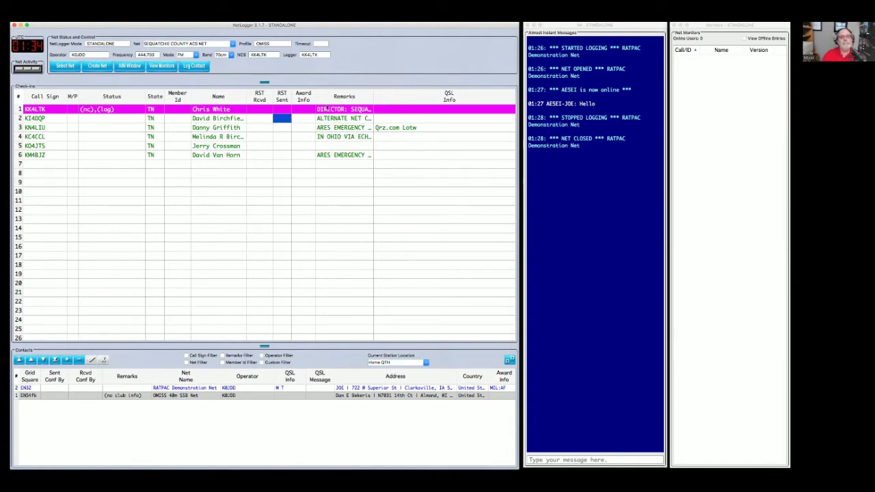
- Widen the Remarks column of the check-ins list and look through the columns up to City and County
drag(374, 97, 443, 100)
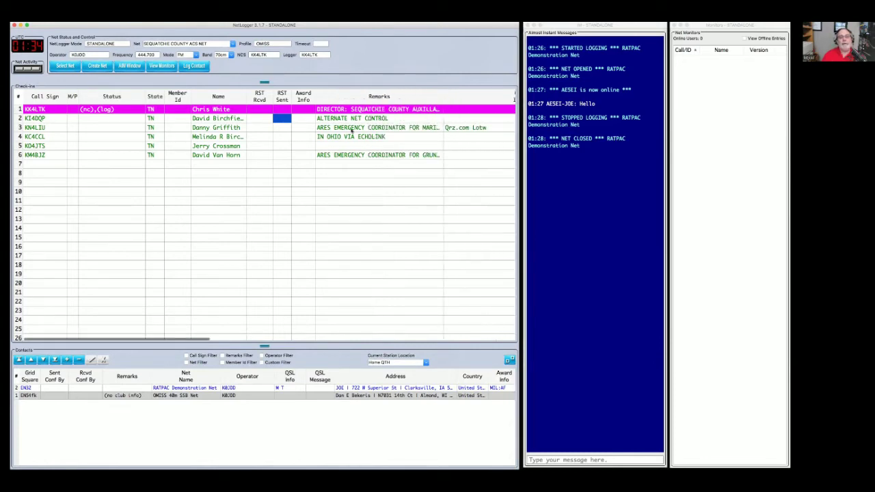
scroll(346, 137, right, 2)
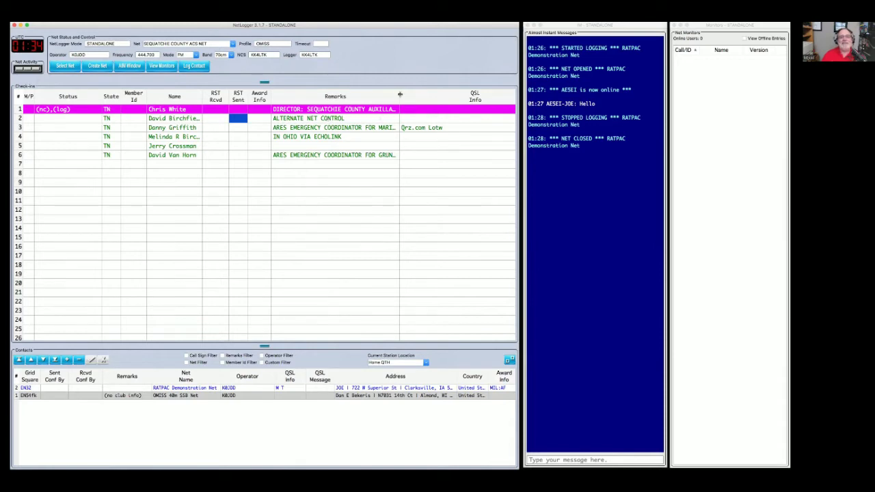
mouse_move(400, 94)
mouse_down()
mouse_move(432, 94)
mouse_move(391, 94)
mouse_up()
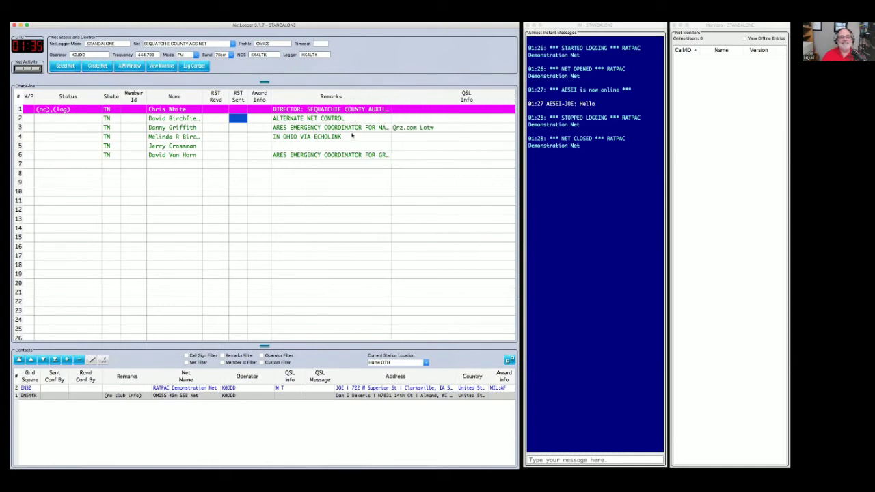
scroll(352, 136, right, 5)
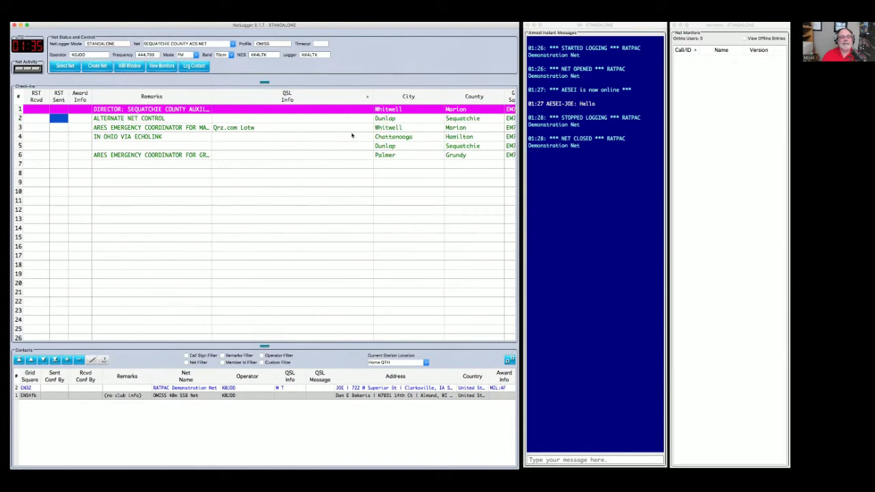
- Try adding a long string of filler text to the end of the first check-in's remarks, and remove it again
click(185, 109)
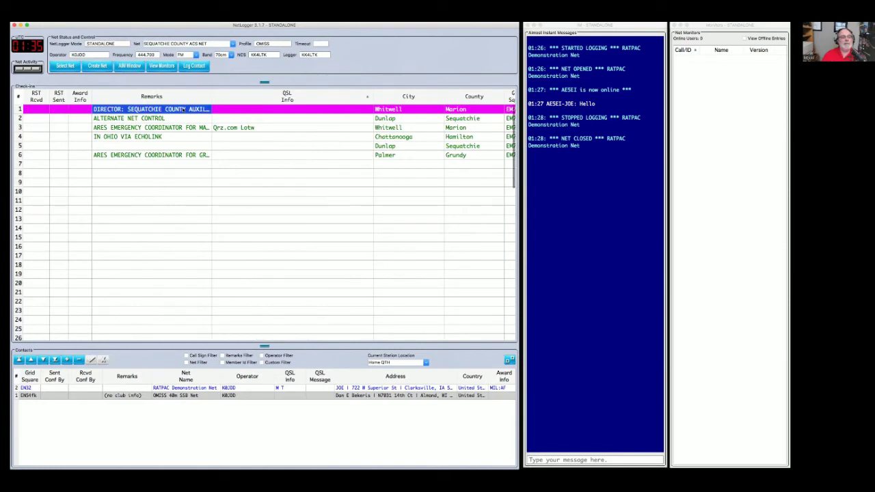
scroll(184, 110, right, 2)
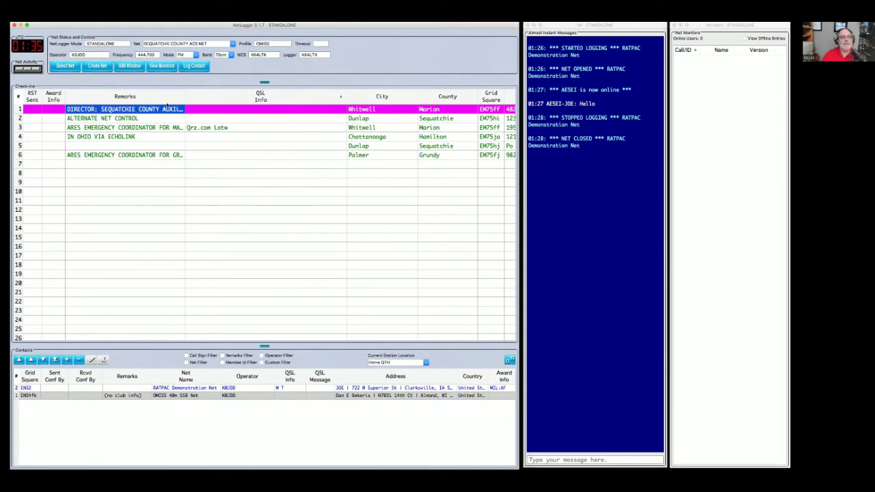
double_click(168, 110)
key(Right)
text(;lkmlk)
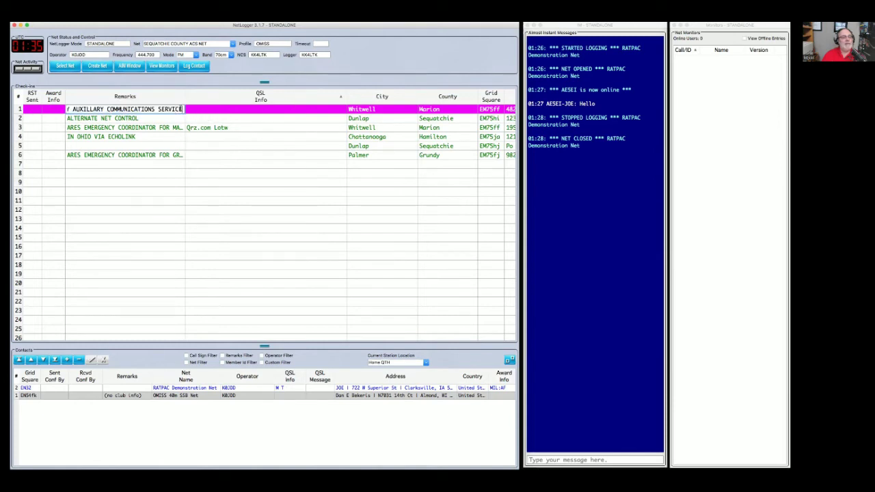
text(mlkmlkmlk)
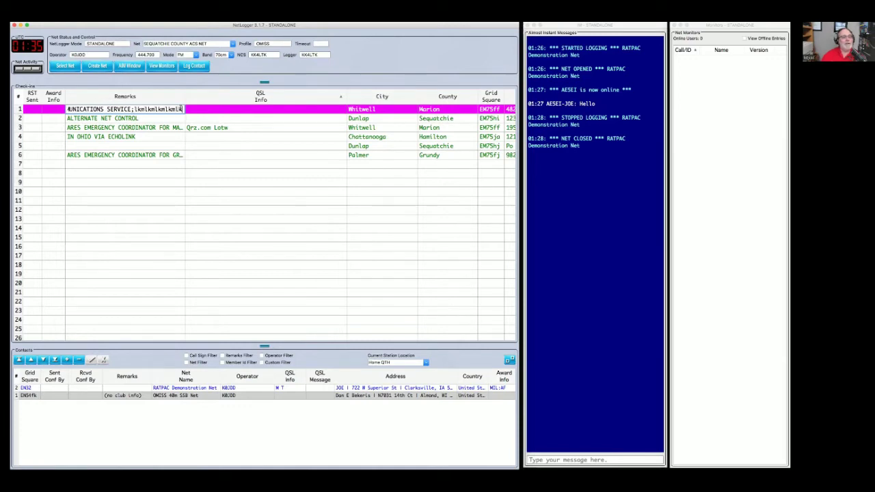
text(nlknljknlknlknlknlknlknlnlk)
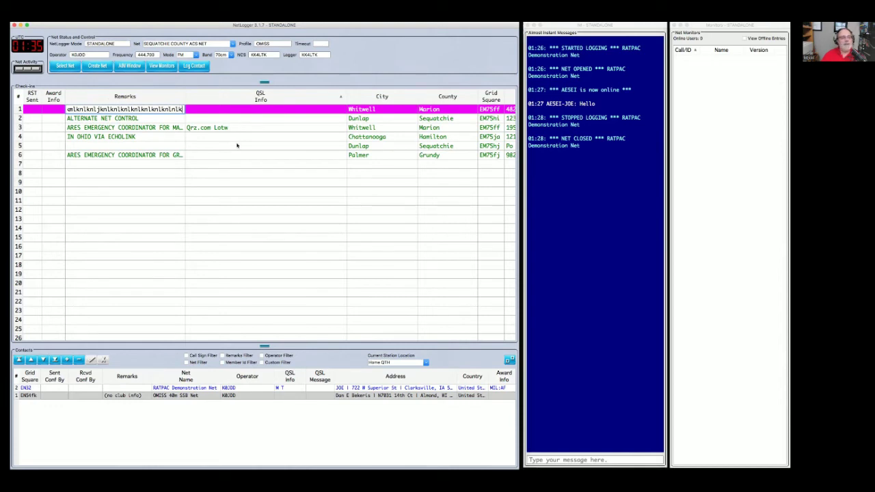
key(ctrl+a)
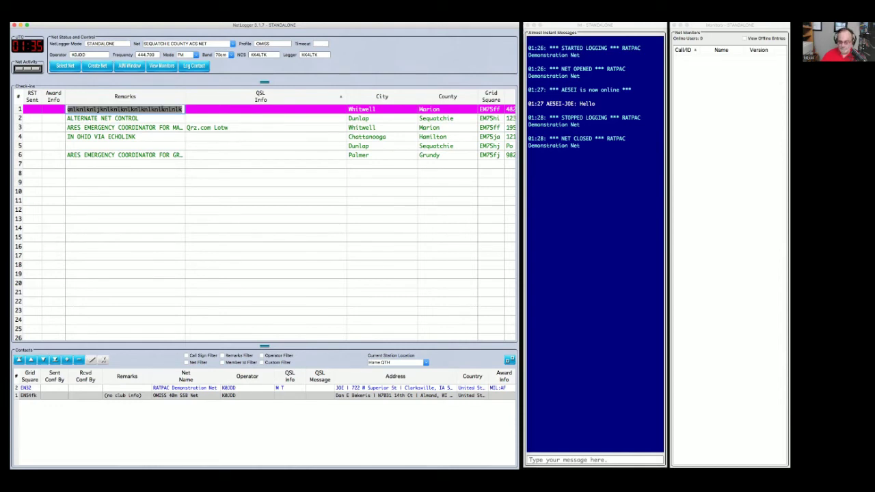
text(AUXILLARY COMMUNICATIONS SERVICE;)
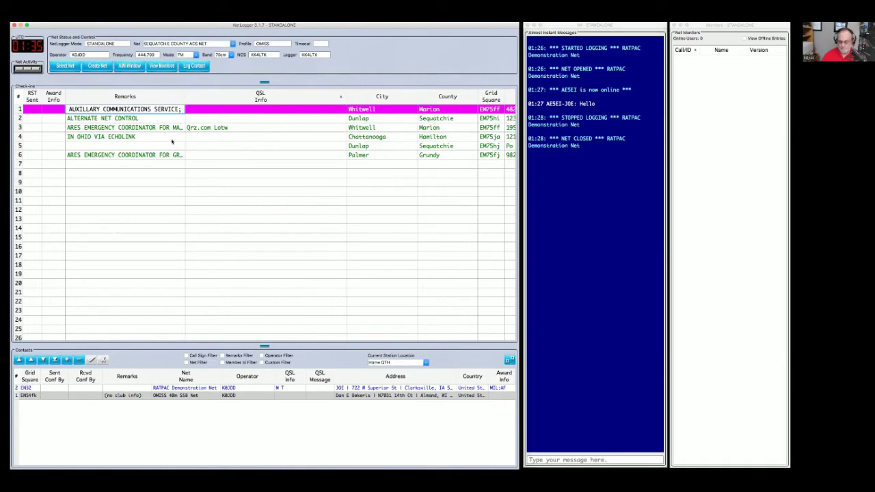
key(BackSpace)
click(268, 163)
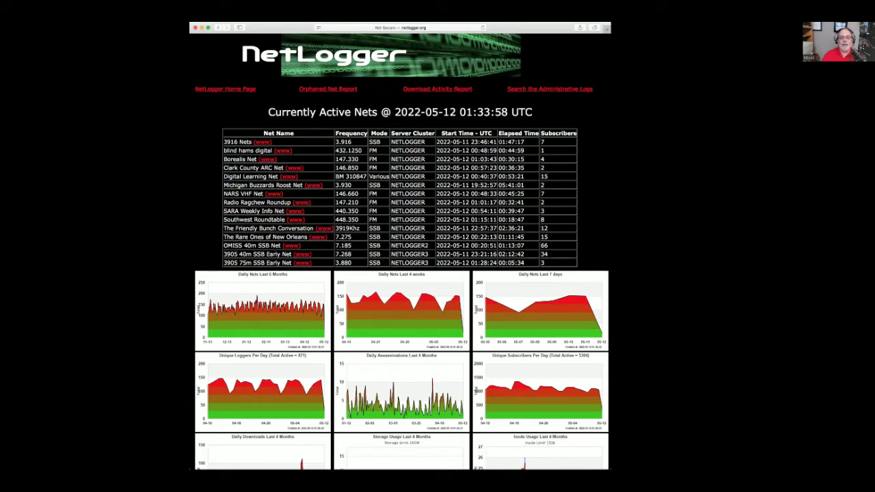
- On the netlogger.org statistics page, examine the currently active nets table and the daily nets, loggers, subscribers and server usage charts
scroll(500, 145, down, 5)
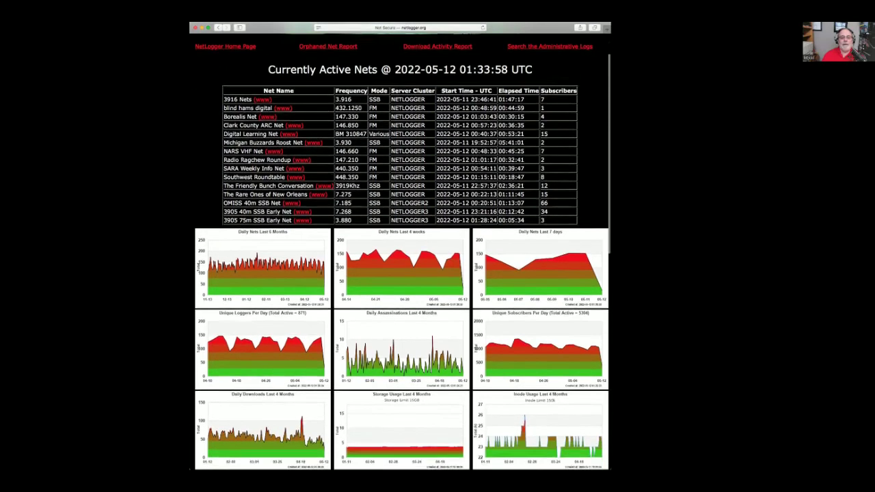
scroll(500, 145, down, 1)
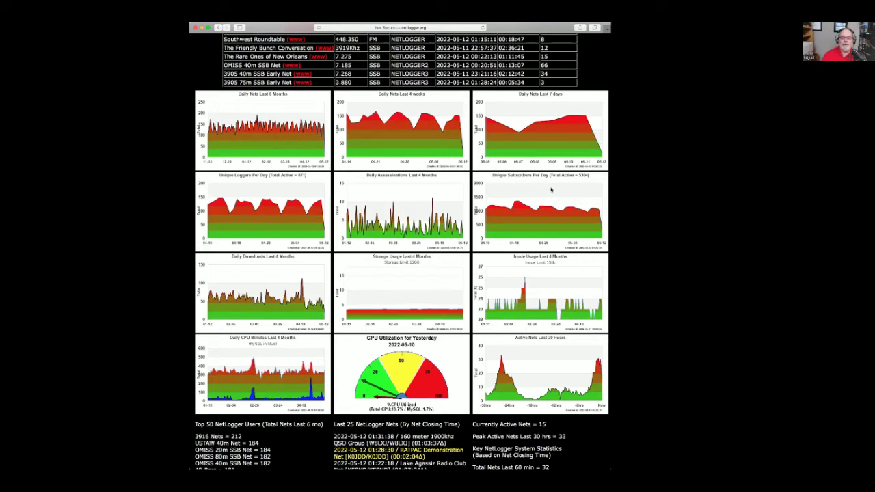
scroll(489, 176, up, 1)
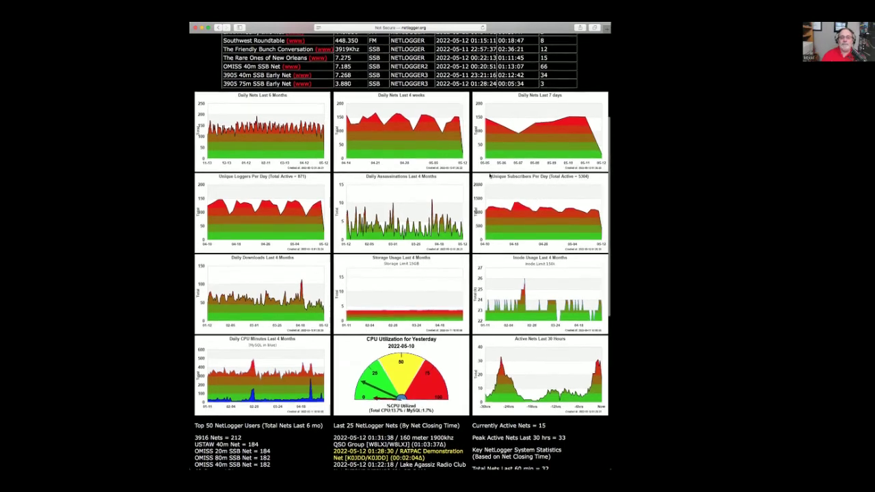
scroll(489, 176, down, 1)
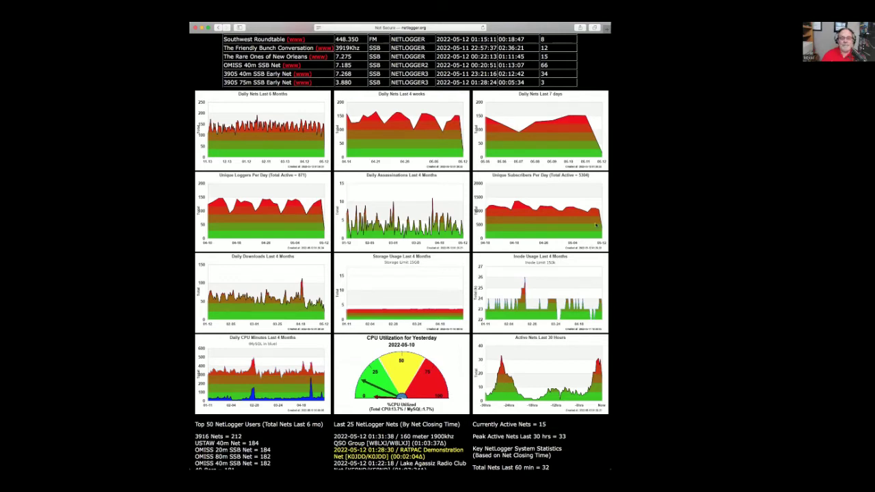
scroll(595, 226, down, 3)
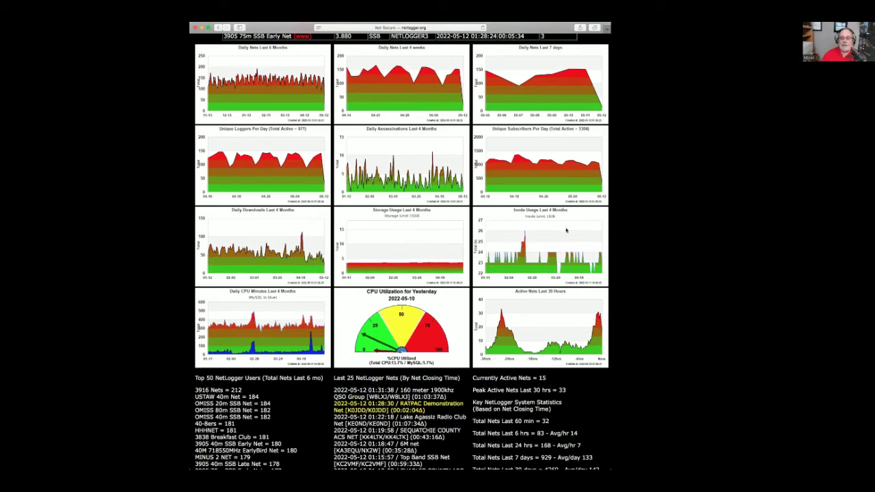
scroll(286, 218, down, 5)
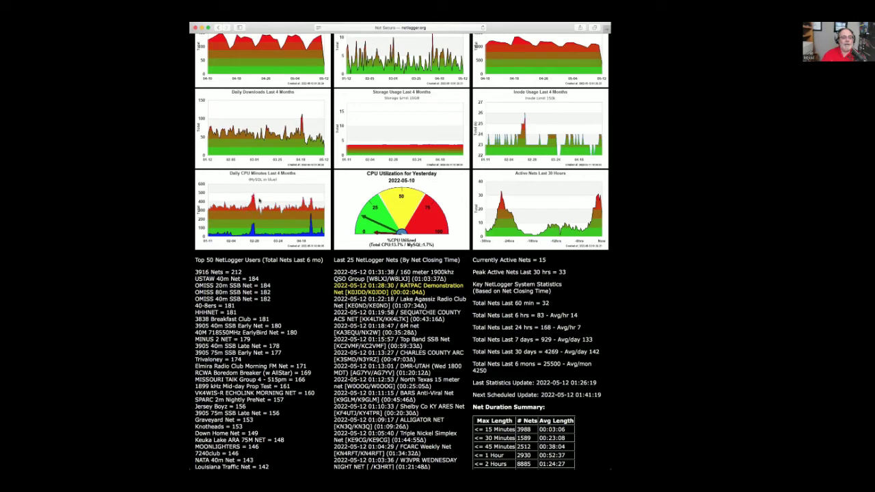
scroll(236, 181, up, 5)
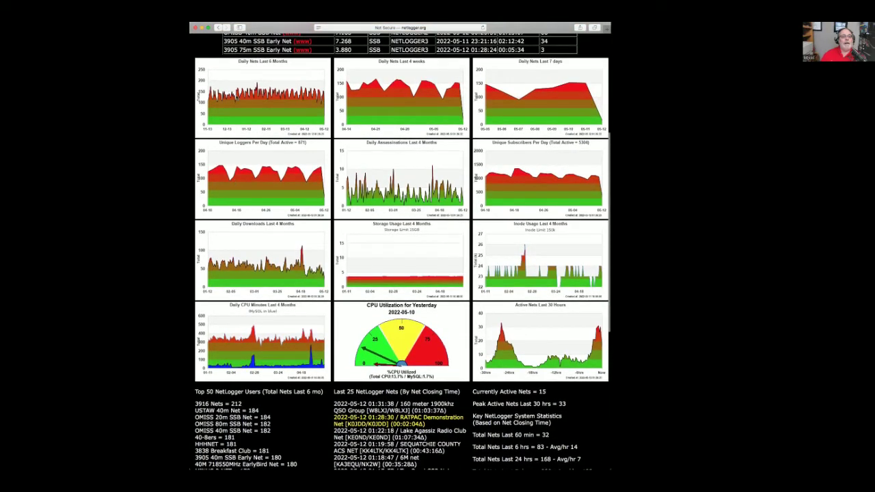
scroll(235, 181, up, 5)
scroll(254, 209, up, 1)
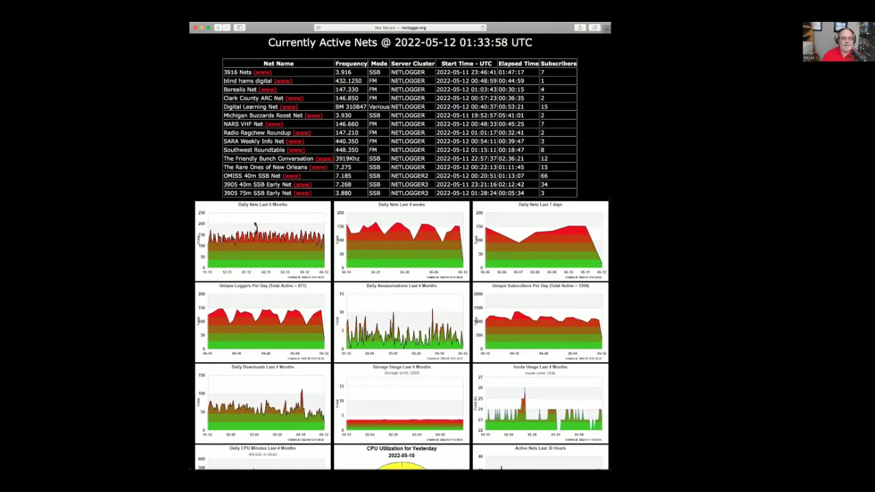
scroll(307, 215, up, 1)
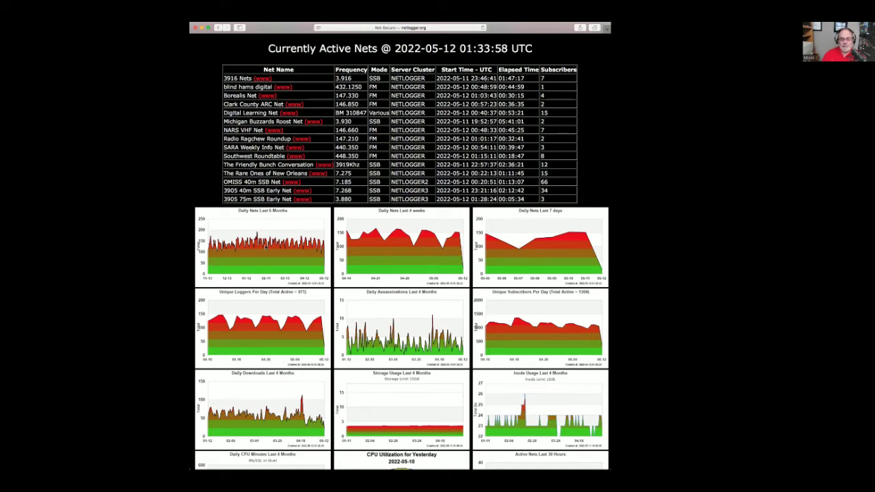
- Examine the top users, the last 25 nets and the system statistics, highlighting the RATPAC Demonstration Net entry
scroll(265, 246, down, 5)
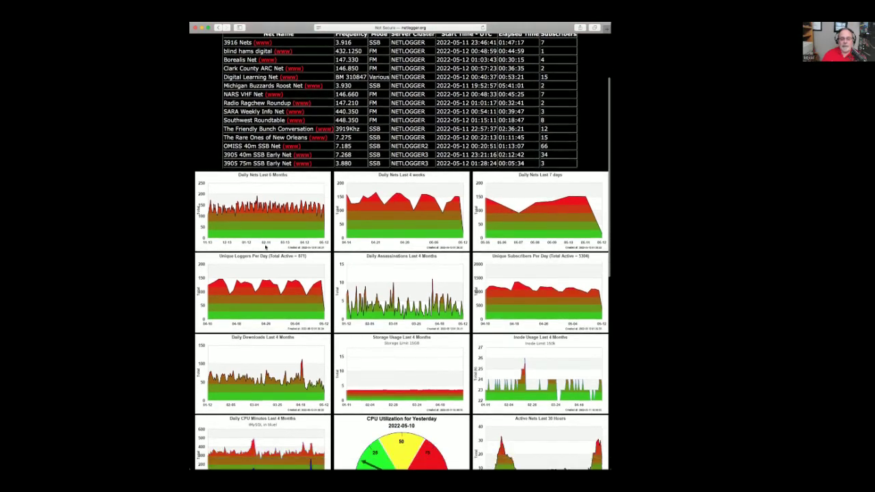
scroll(265, 247, down, 4)
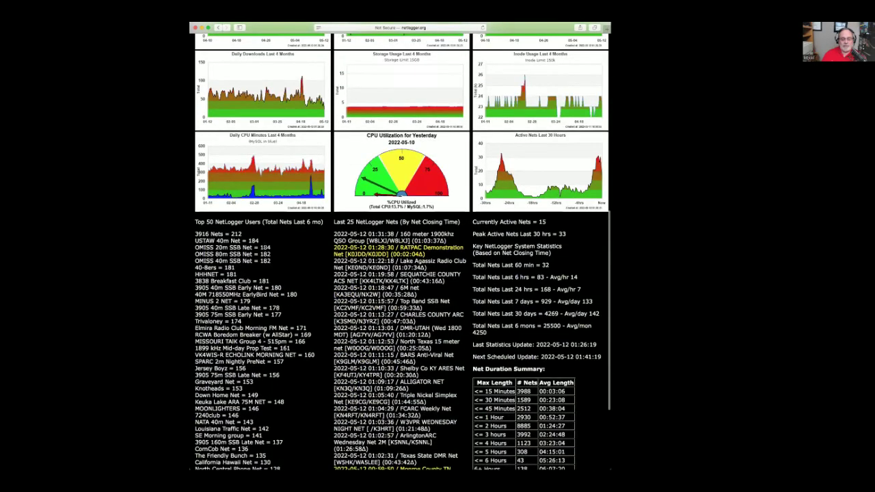
scroll(395, 319, down, 4)
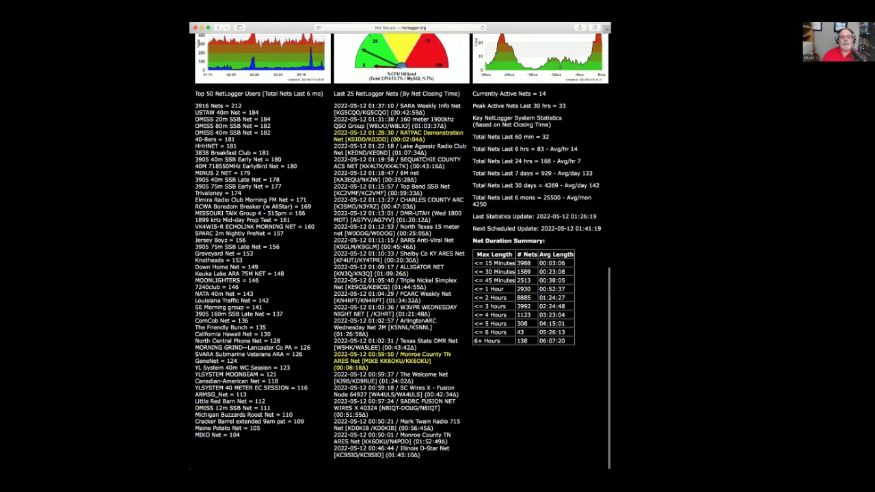
drag(357, 133, 425, 139)
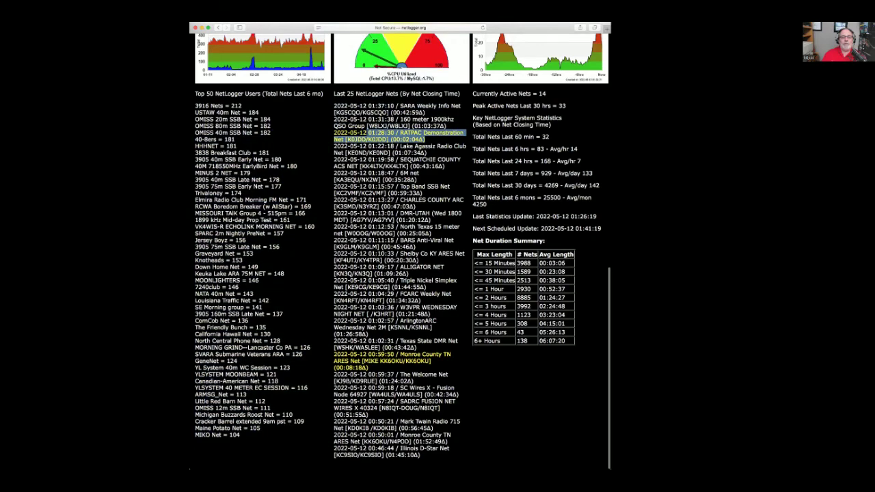
click(435, 140)
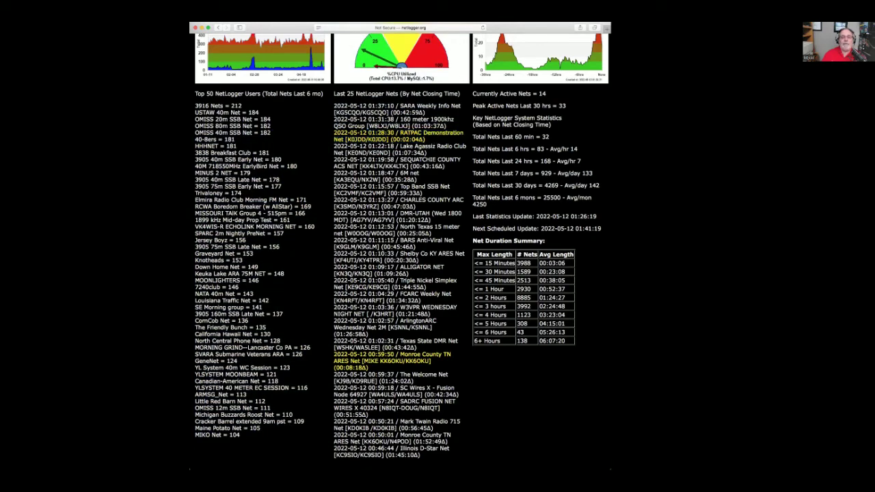
scroll(399, 274, up, 1)
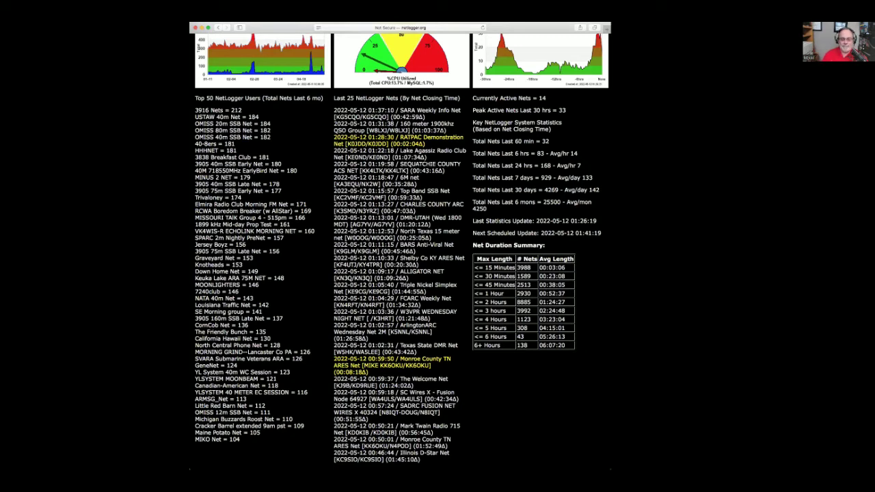
scroll(401, 251, down, 1)
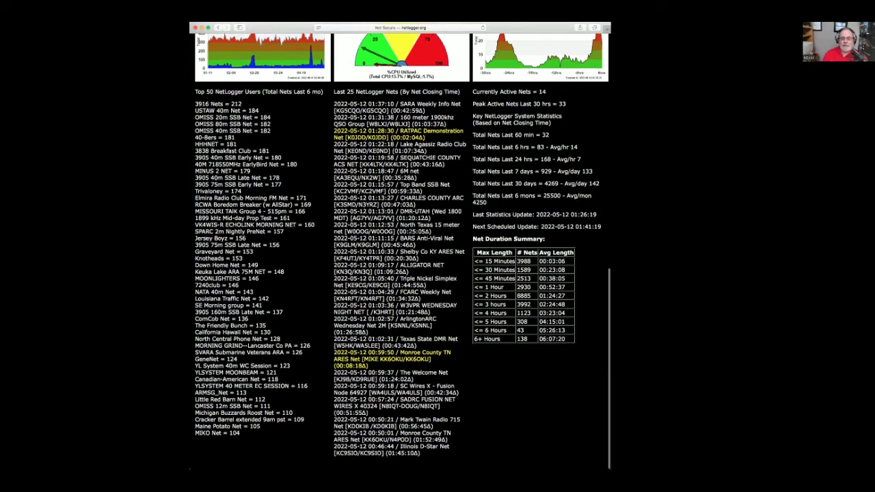
scroll(401, 252, up, 3)
scroll(400, 252, down, 3)
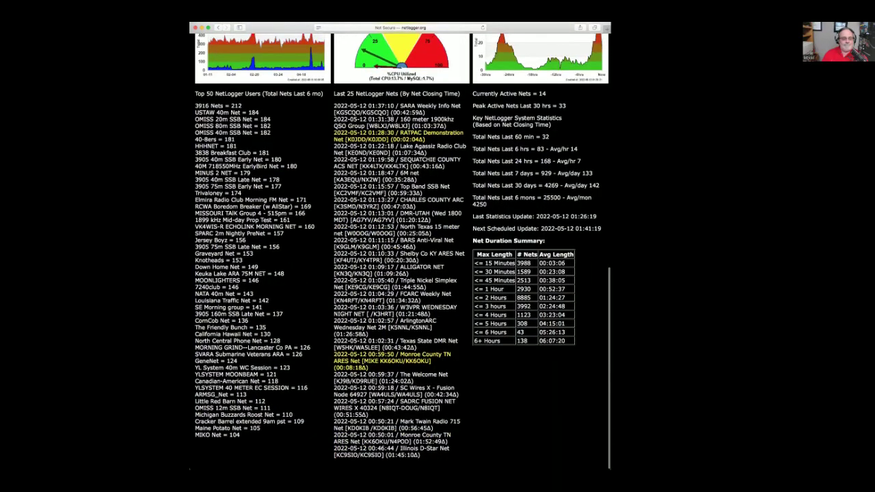
scroll(410, 231, up, 12)
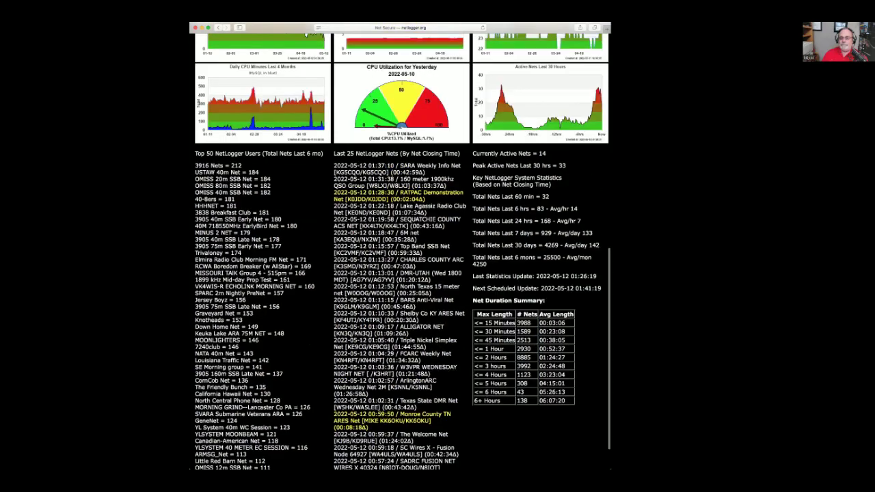
scroll(410, 231, down, 6)
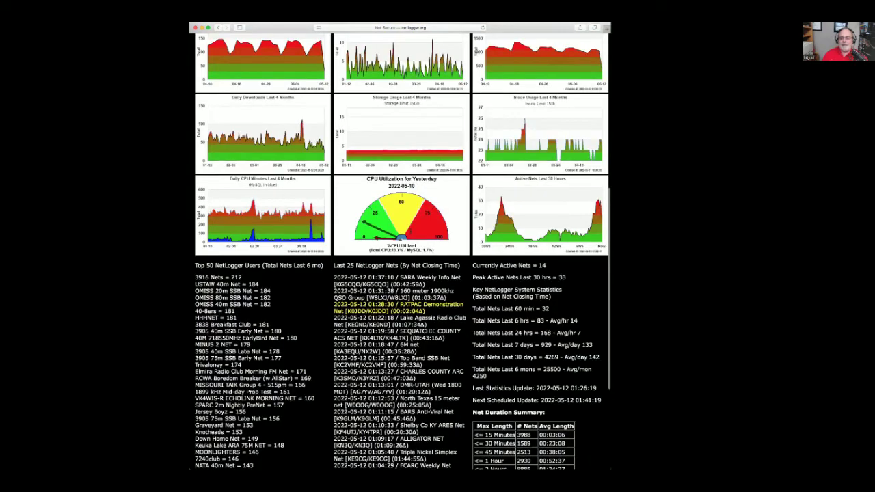
scroll(411, 233, up, 5)
scroll(411, 233, up, 1)
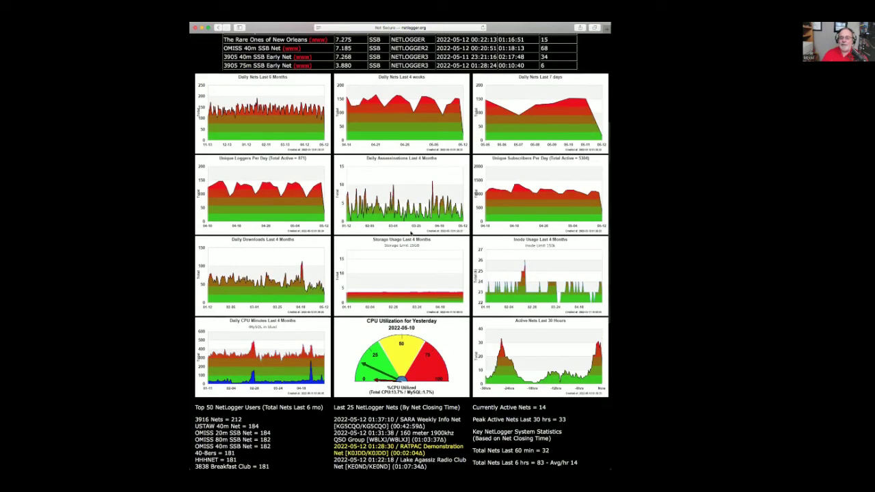